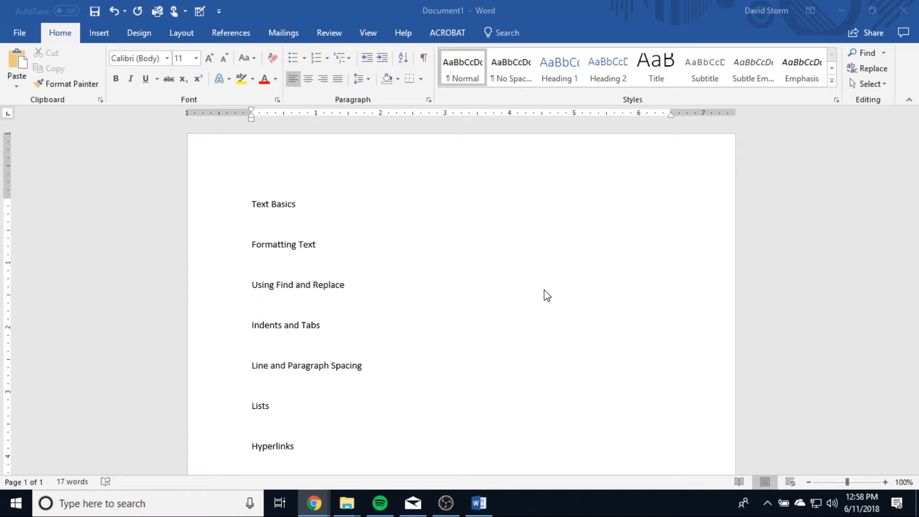
Step: Review the section headings from Text Basics through Hyperlinks, highlighting each one in turn
left_click(250, 204)
left_click(211, 199)
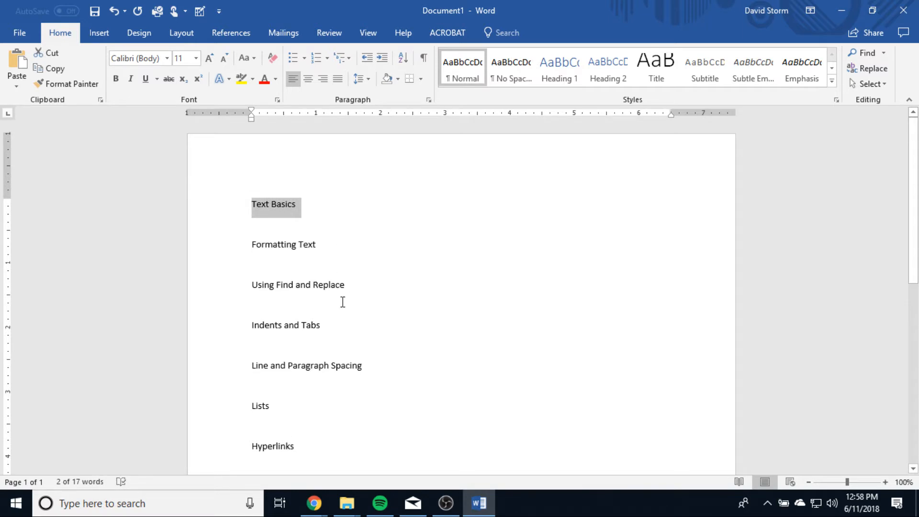
left_click(339, 247)
left_click(234, 249)
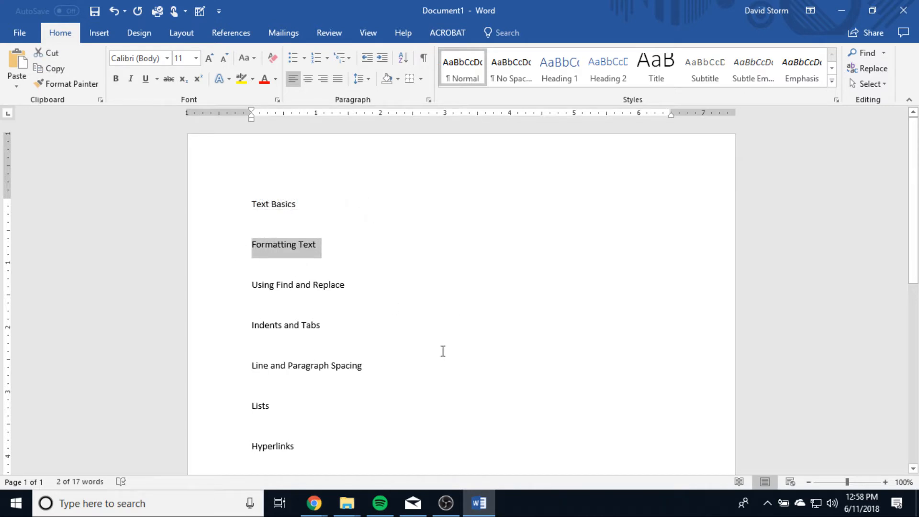
left_click_drag(356, 286, 226, 288)
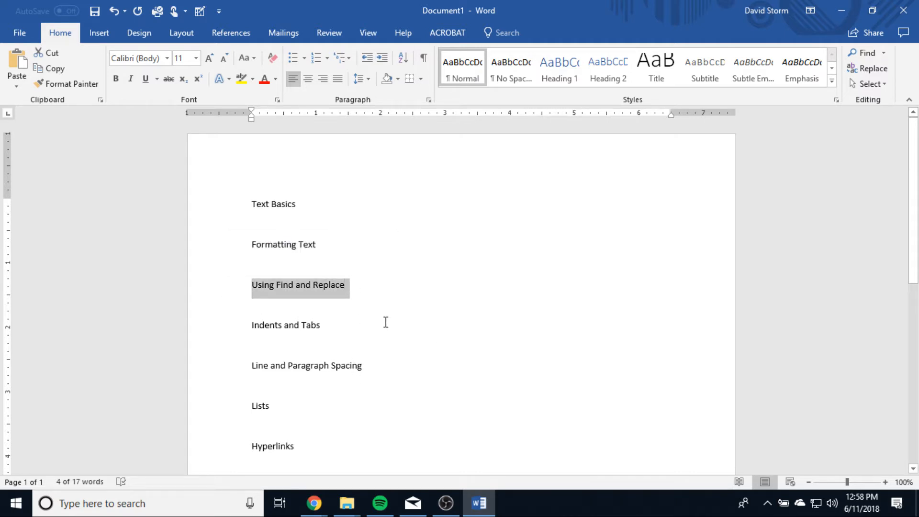
left_click_drag(350, 328, 248, 333)
left_click_drag(402, 365, 208, 369)
scroll(487, 422, "down", 3)
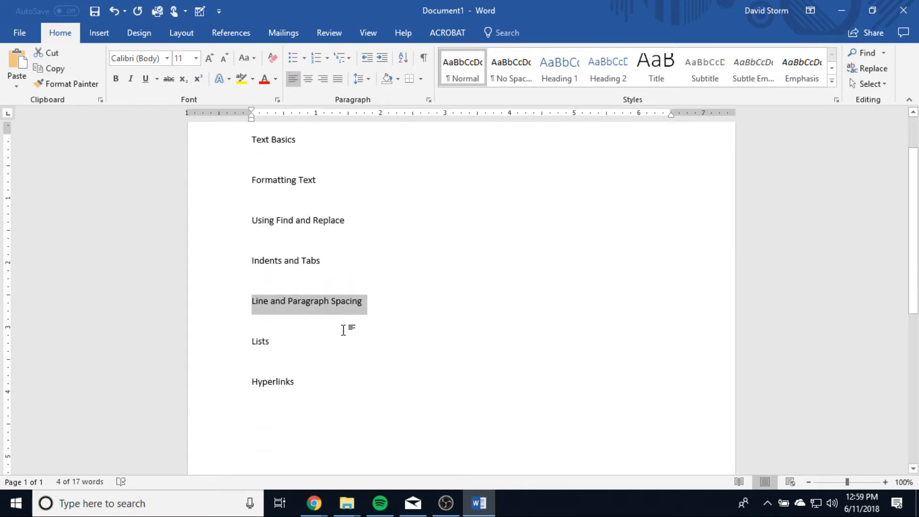
left_click(299, 351)
left_click_drag(299, 351, 210, 356)
left_click_drag(330, 389, 166, 377)
left_click(388, 397)
scroll(396, 414, "up", 3)
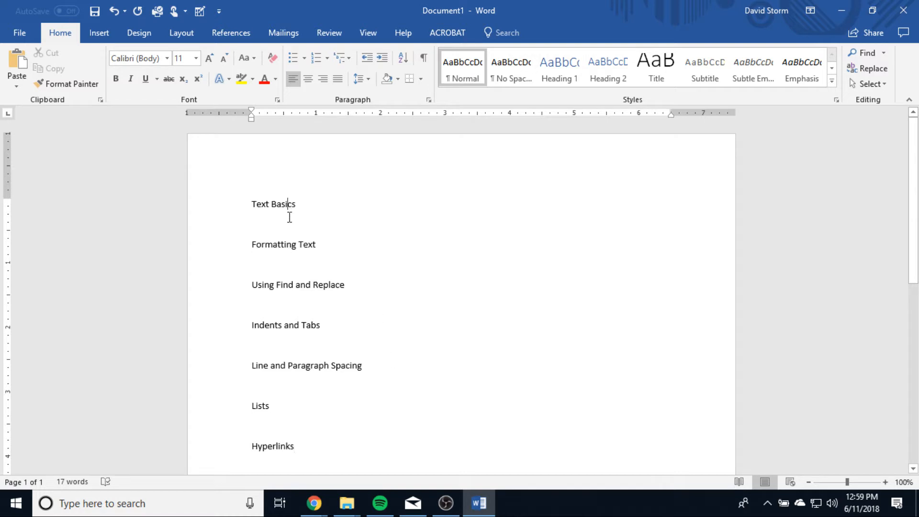
Step: Add a new line below the Text Basics heading reading "This is some text."
left_click(320, 202)
key("Return")
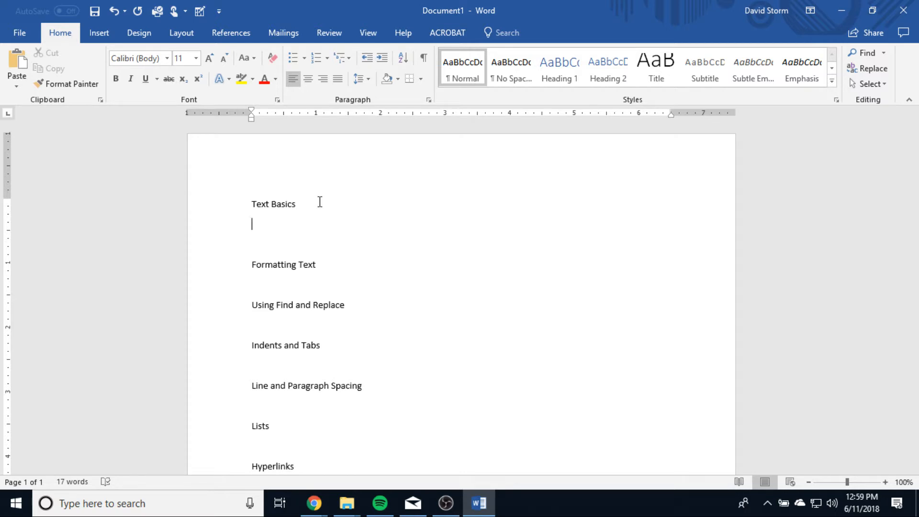
type("This is some text.")
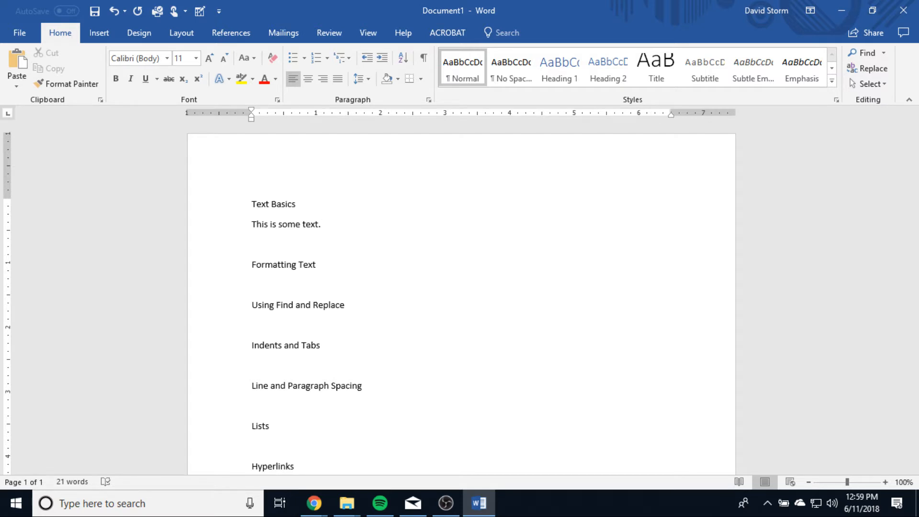
Step: Continue the Text Basics line with "You are amazing! Look at all the words you know; spaghetti."
type("You are amazing! Look a")
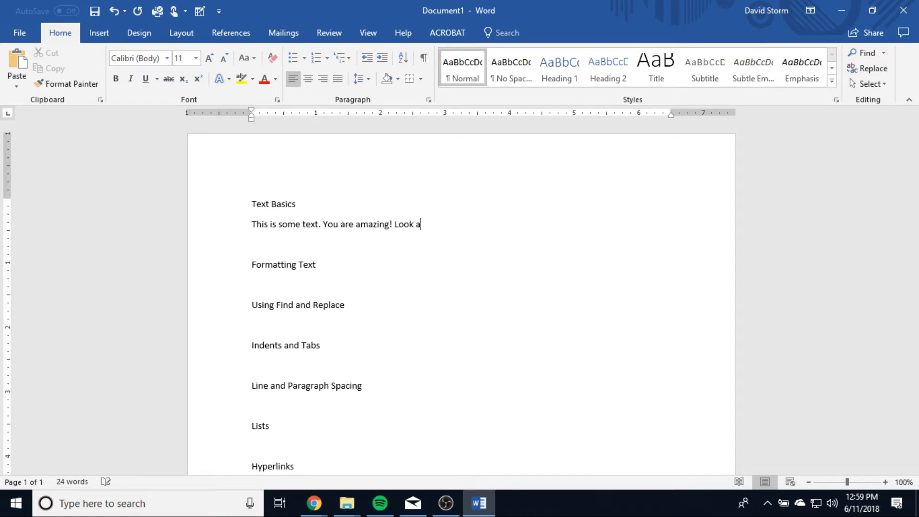
type("t all the words you Know")
key("BackSpace")
key("BackSpace")
key("BackSpace")
key("BackSpace")
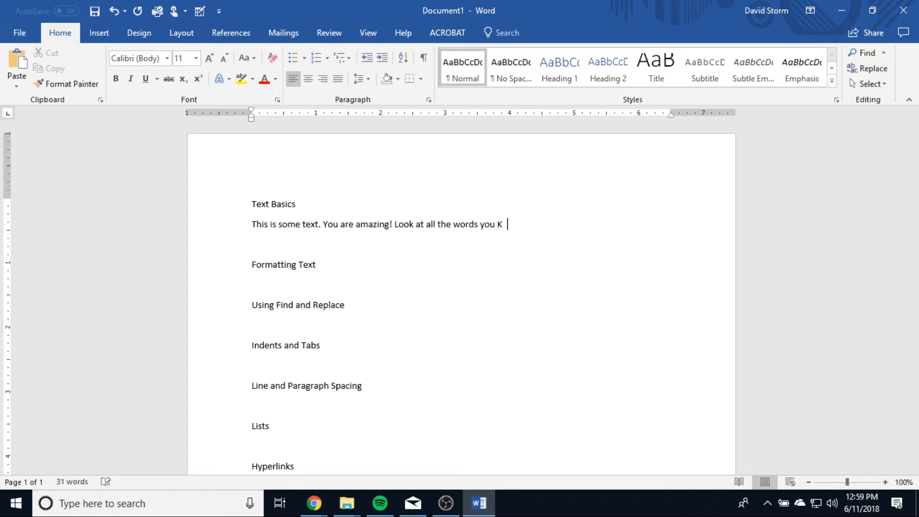
type("know; spaghetti.")
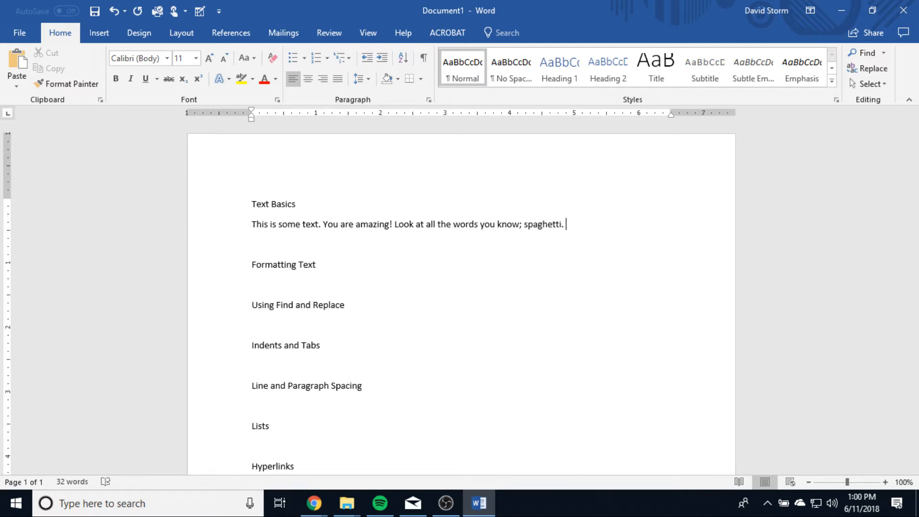
Step: Start a new paragraph after the word "spaghetti." and remove it again
key("Return")
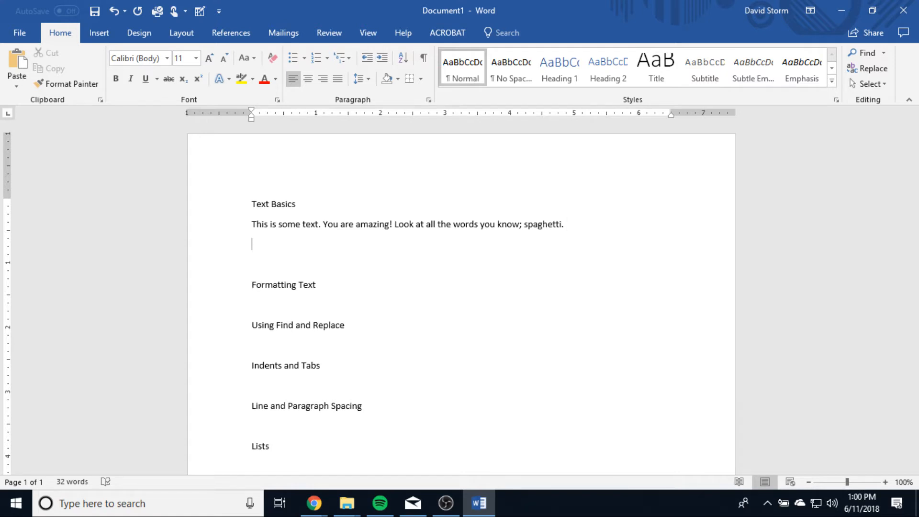
key("BackSpace")
key("Return")
key("BackSpace")
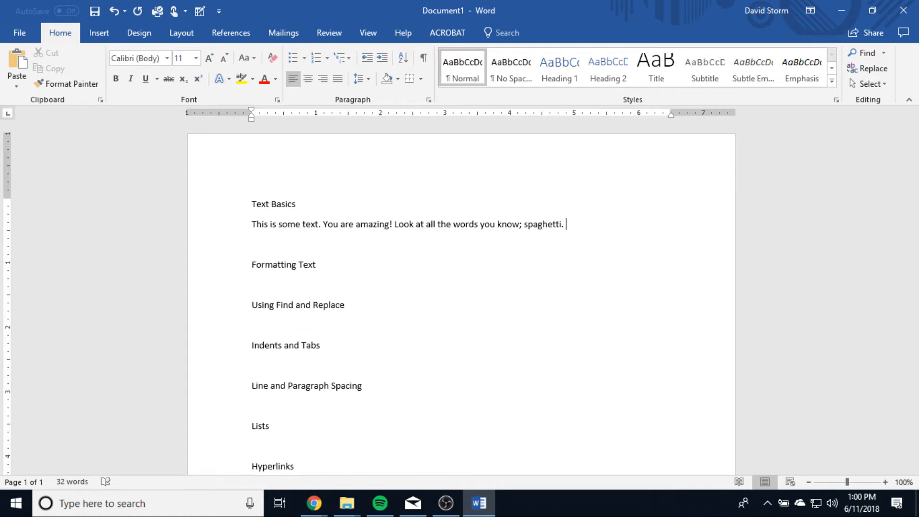
Step: Append the sentence "These are some other words I know." to the Text Basics paragraph
type("These are some other words I know")
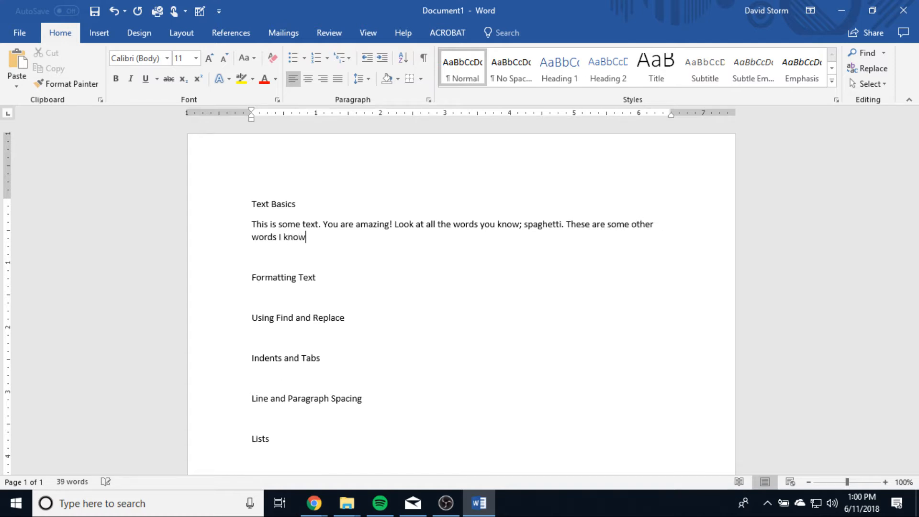
type(".")
Step: Copy the whole Text Basics paragraph and paste it below the Formatting Text heading
triple_click(247, 222)
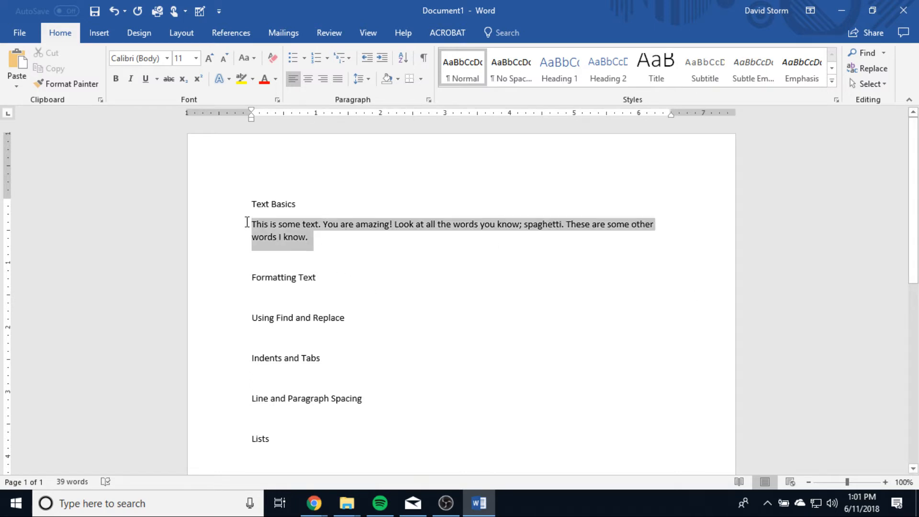
key("ctrl+c")
left_click(289, 291)
key("ctrl+v")
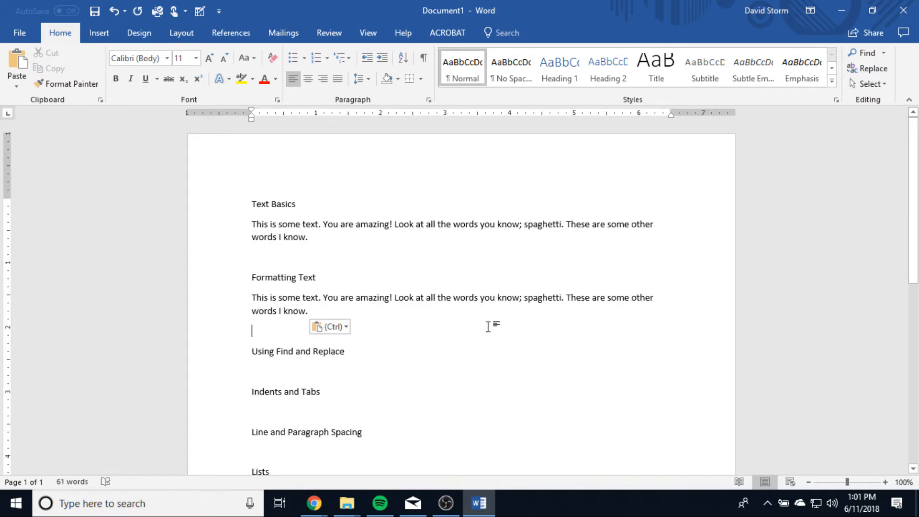
Step: Format the paragraph under Formatting Text in the Copperplate Gothic font at size 24
left_click_drag(320, 313, 239, 300)
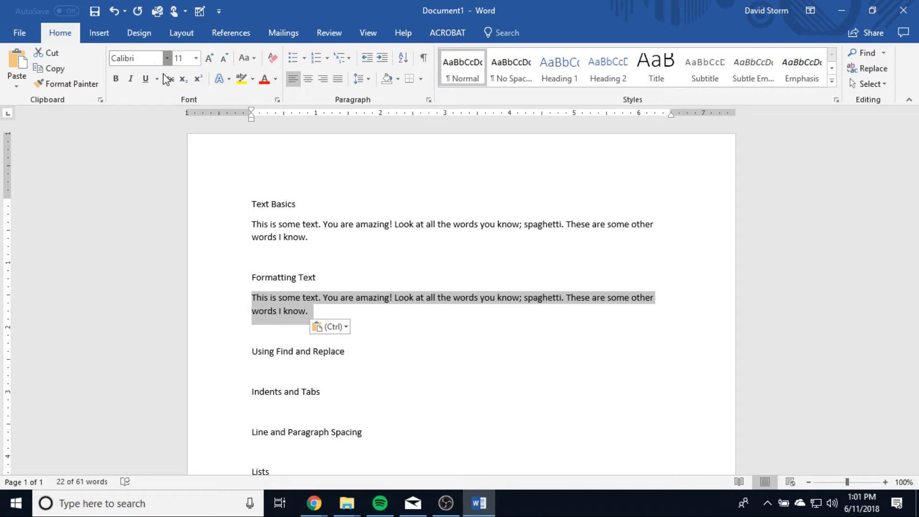
left_click(167, 58)
left_click(196, 284)
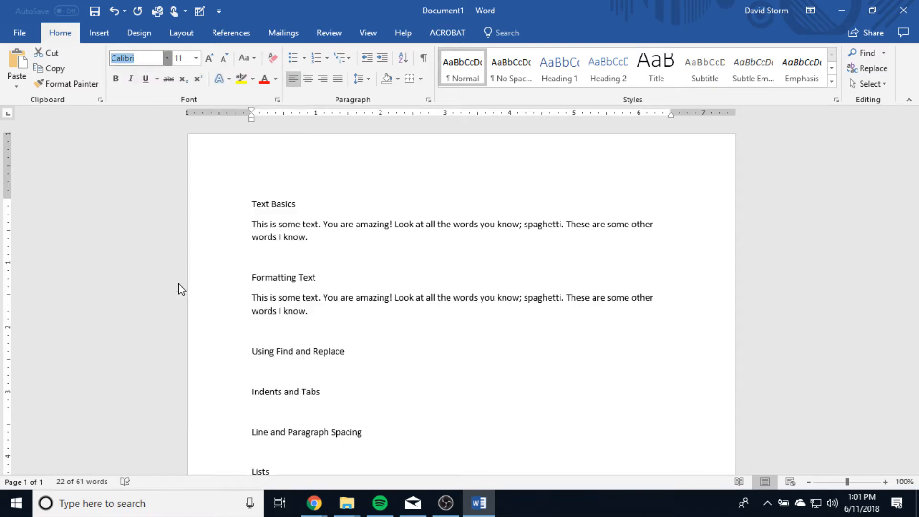
left_click(196, 58)
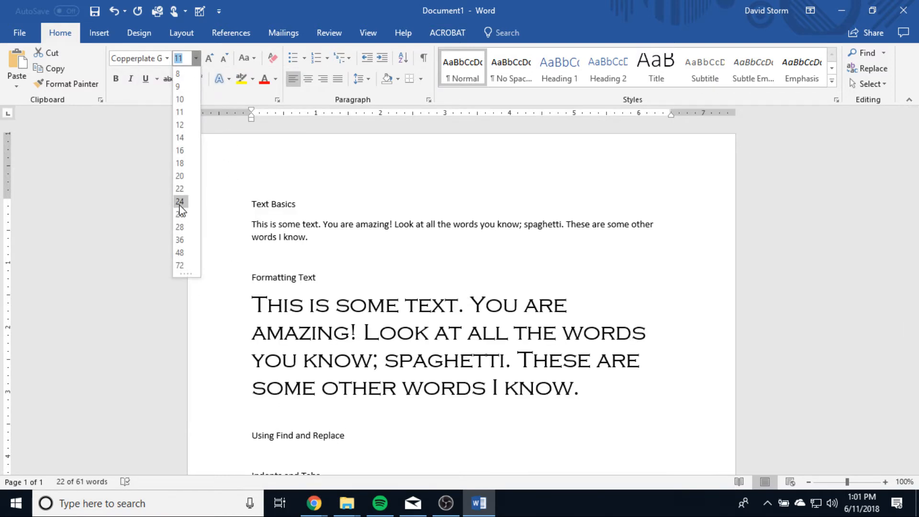
left_click(180, 206)
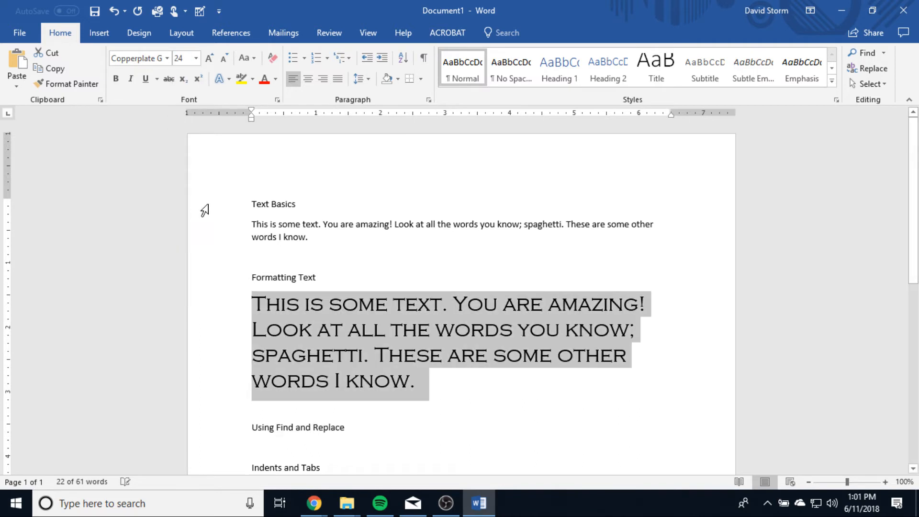
Step: Grow and shrink the selected paragraph's font size in increments, ending at size 20
left_click(210, 58)
left_click(224, 59)
left_click(224, 58)
left_click(223, 59)
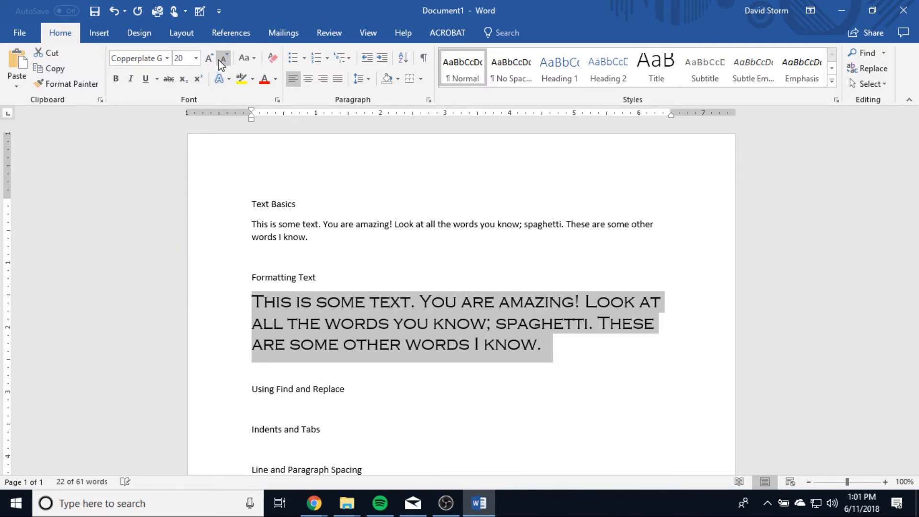
left_click(209, 59)
left_click(208, 59)
left_click(224, 58)
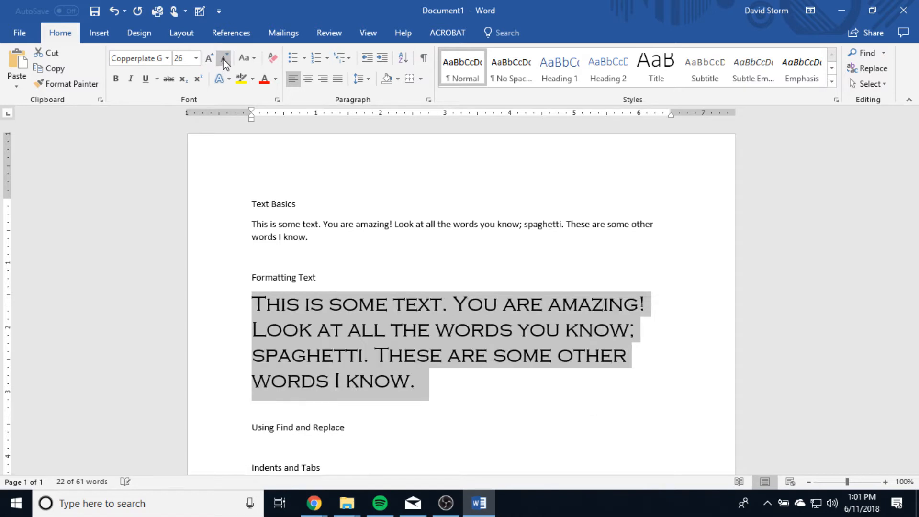
left_click(224, 58)
Step: Change the selected paragraph's case to UPPERCASE and from there to sentence case
left_click(249, 62)
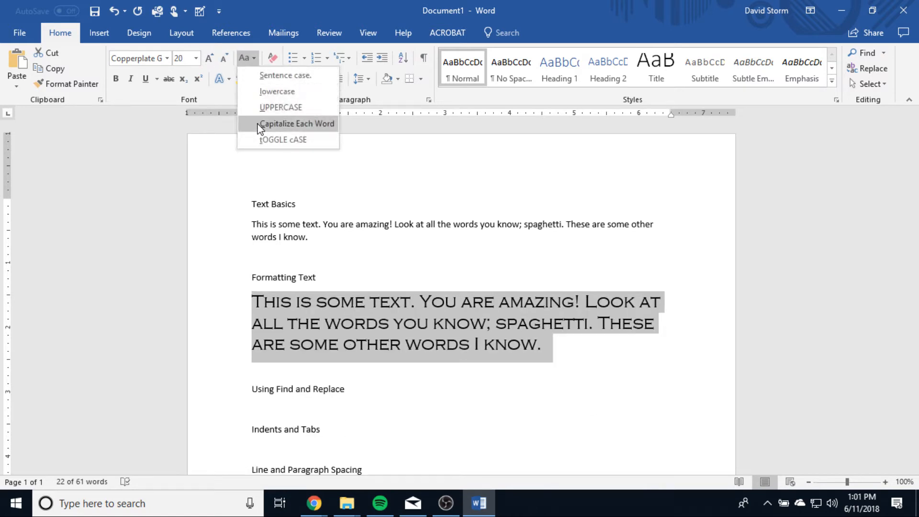
left_click(267, 108)
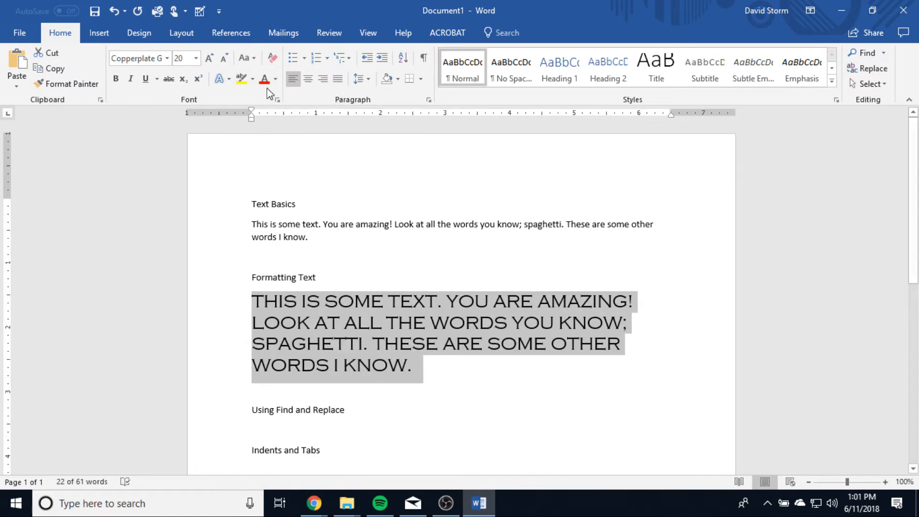
left_click(248, 58)
left_click(277, 92)
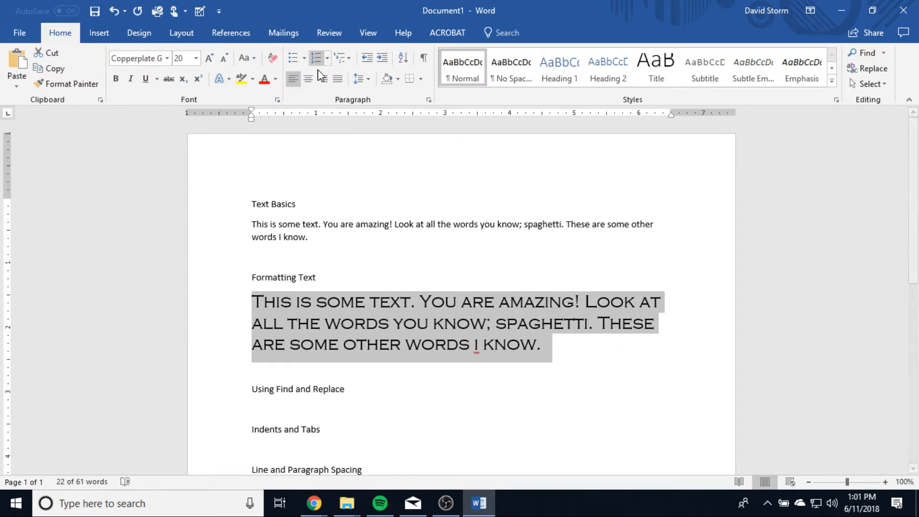
Step: Clear the Formatting Text paragraph's formatting and capitalize the "I" in "words I know"
left_click(273, 58)
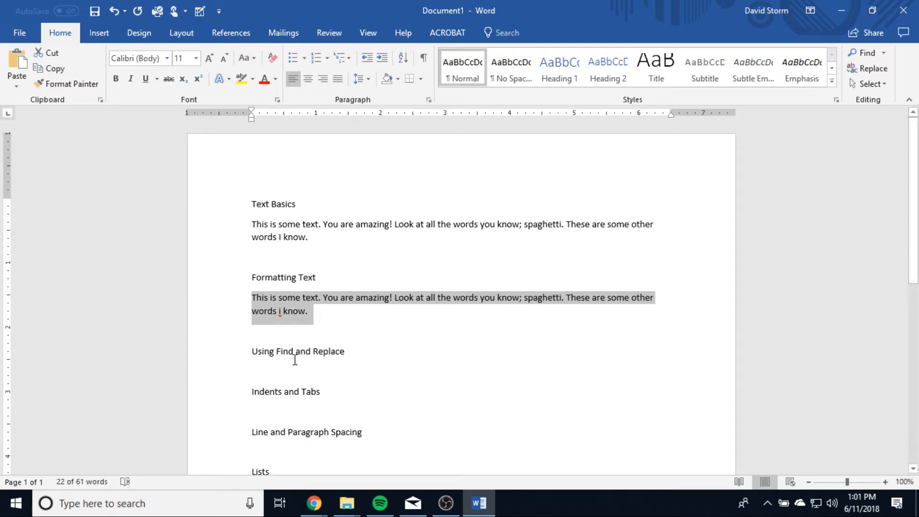
left_click(280, 315)
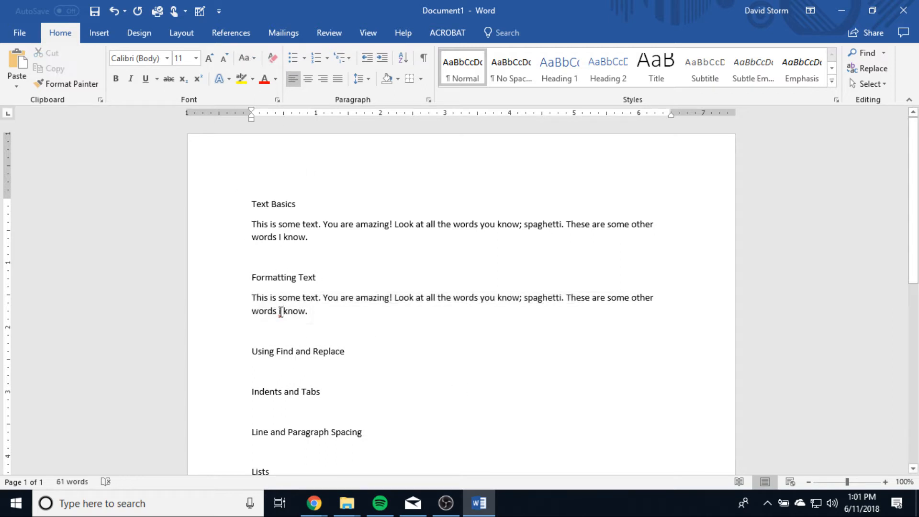
key("BackSpace")
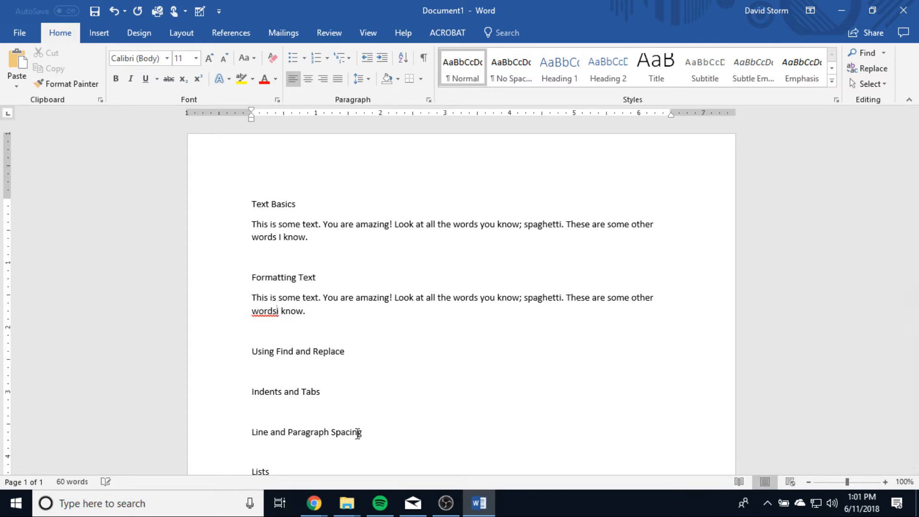
type("I")
key("Delete")
key("BackSpace")
type("I")
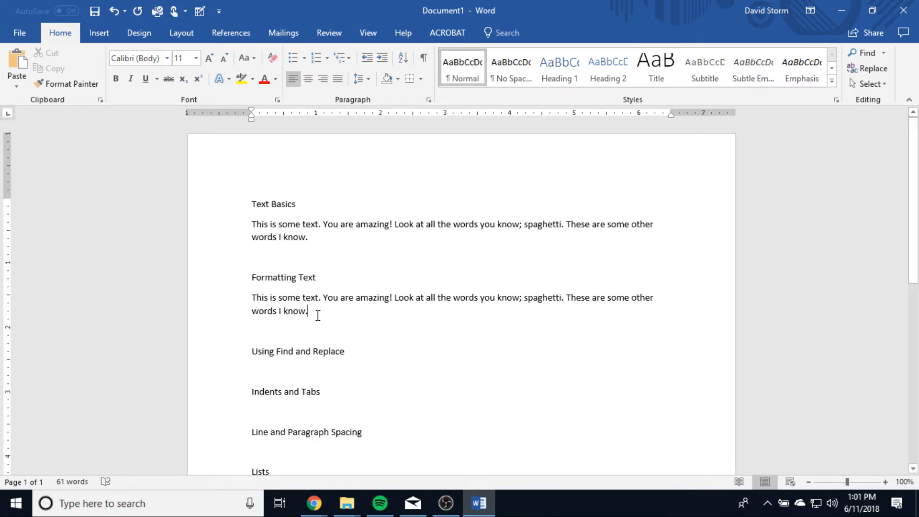
Step: Misspell "amazing" as "amzing" in the Formatting Text paragraph and correct it with the spelling suggestion "amazing"
left_click(372, 297)
key("BackSpace")
left_click(404, 298)
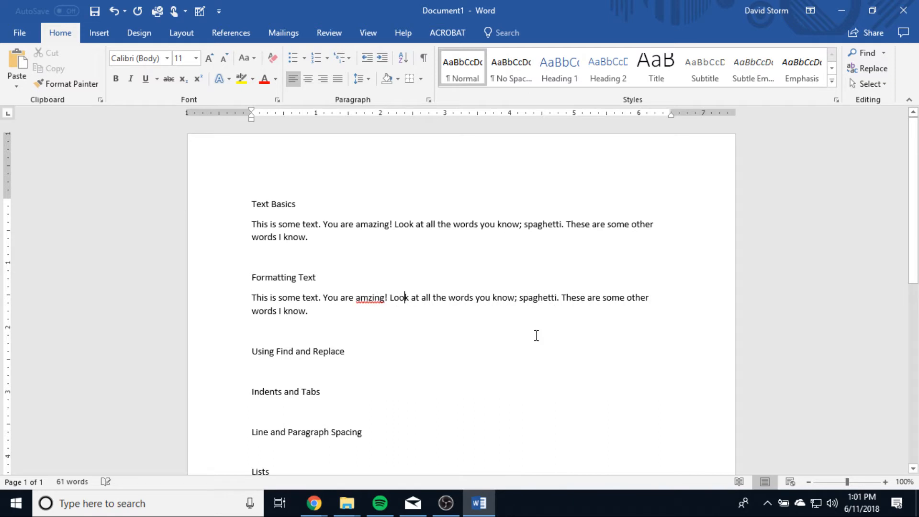
right_click(368, 298)
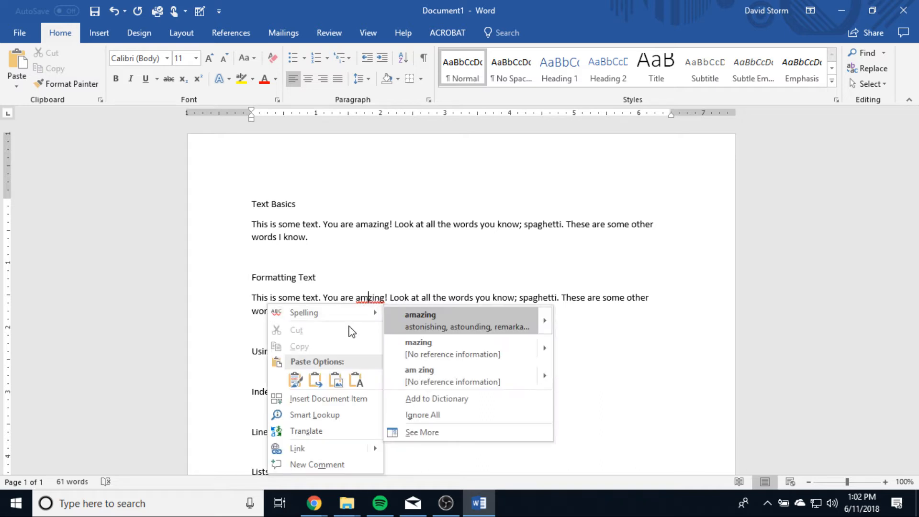
left_click(448, 321)
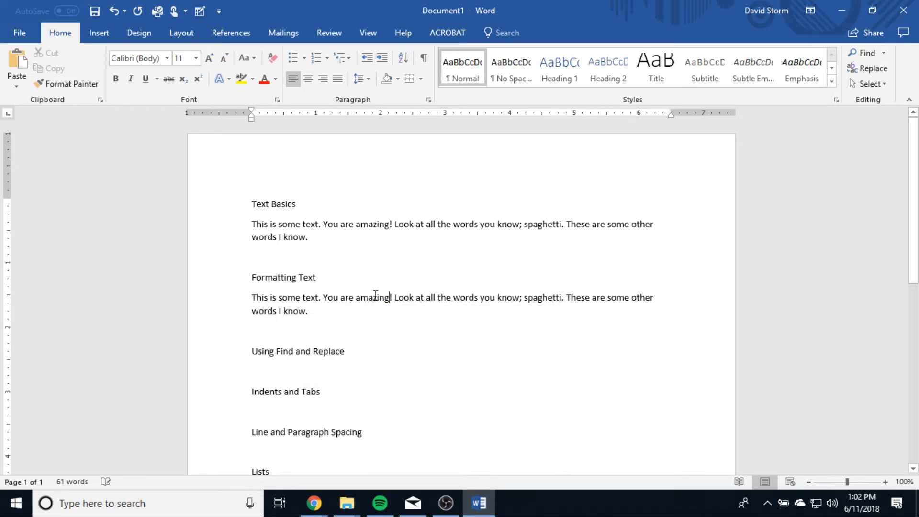
Step: Replace "at all" with "at are" after the word "Look" in the Formatting Text paragraph
left_click(426, 299)
key("BackSpace")
key("BackSpace")
key("BackSpace")
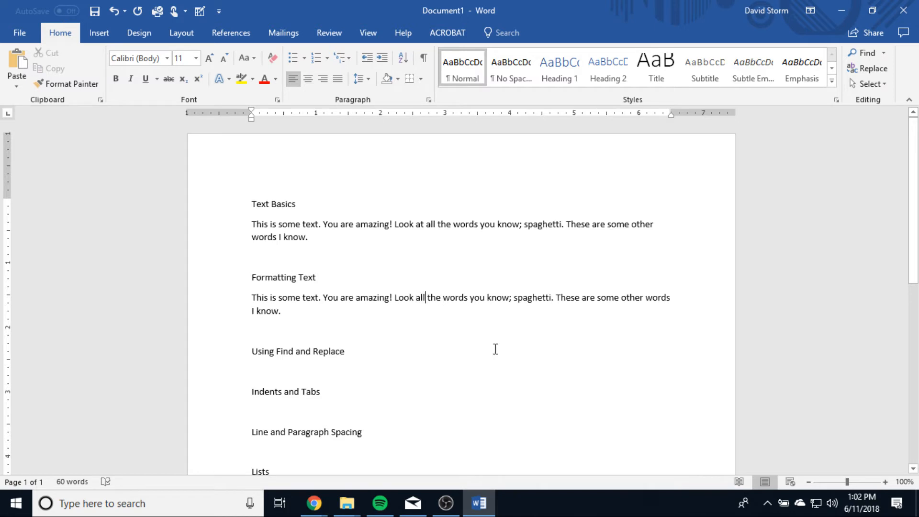
key("BackSpace")
key("BackSpace")
key("BackSpace")
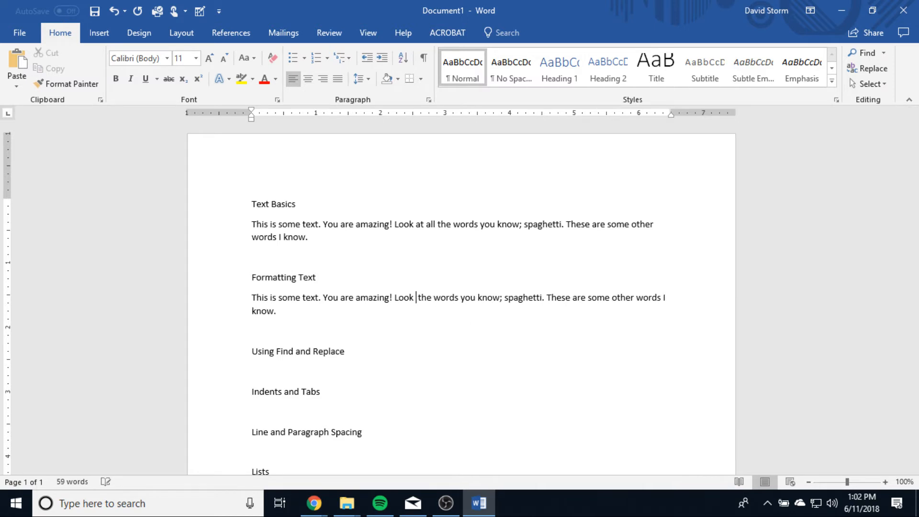
type("at are")
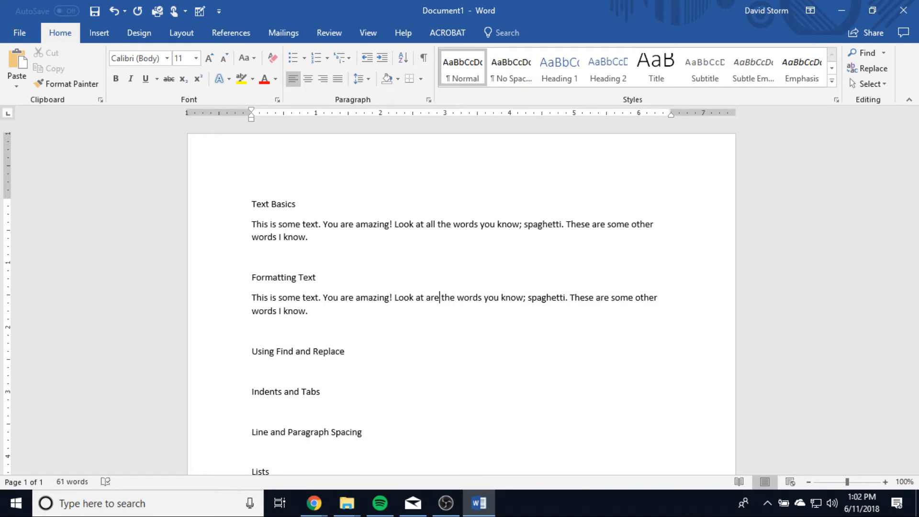
Step: Replace "are" with "all of the" before "the words you know" in the Formatting Text paragraph
key("BackSpace")
key("BackSpace")
key("BackSpace")
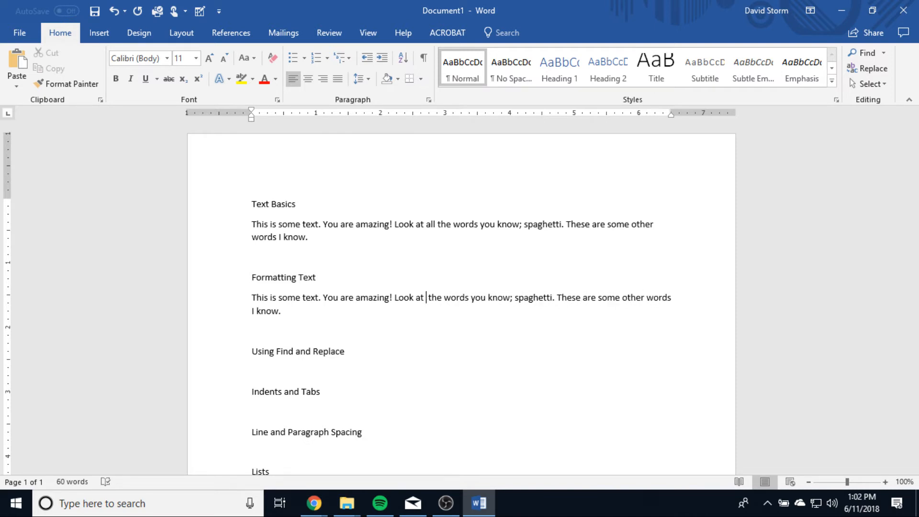
type("a")
type("ll of ")
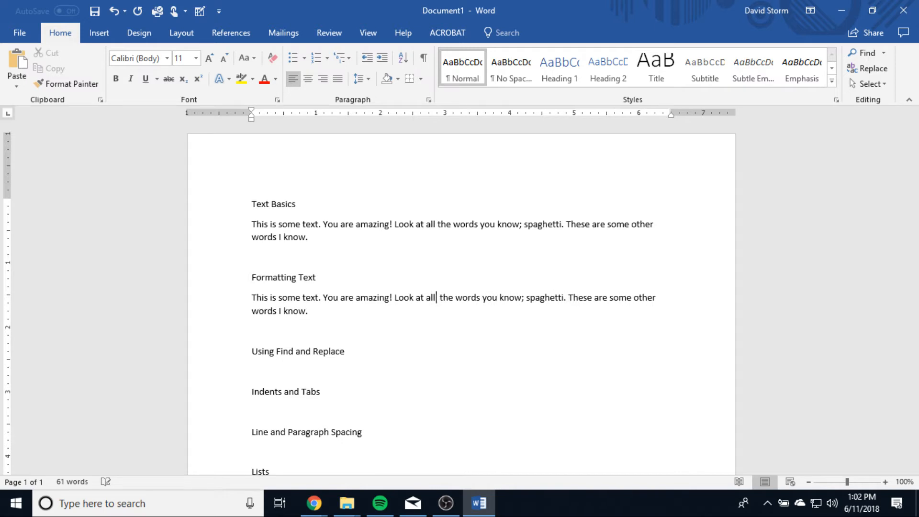
type("the")
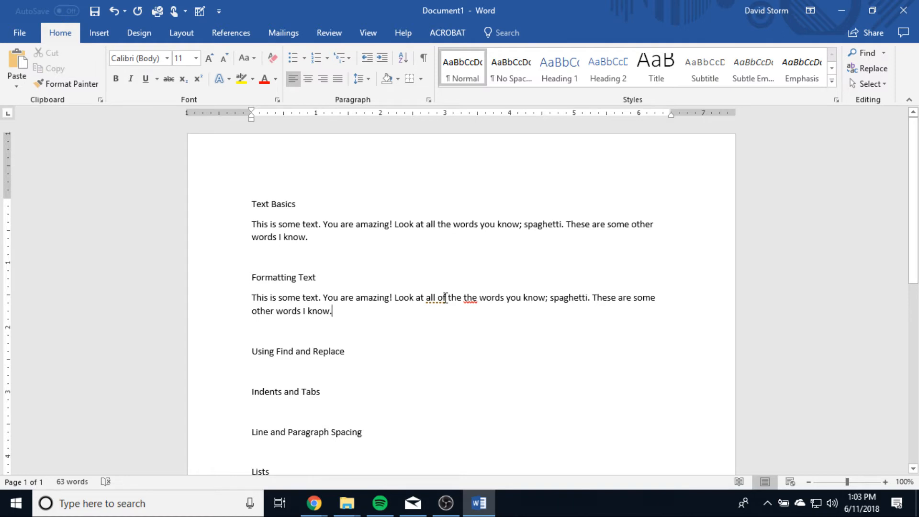
Step: Delete the repeated "the" in the Formatting Text paragraph through its spelling suggestion, and undo the deletion
right_click(473, 296)
left_click(509, 314)
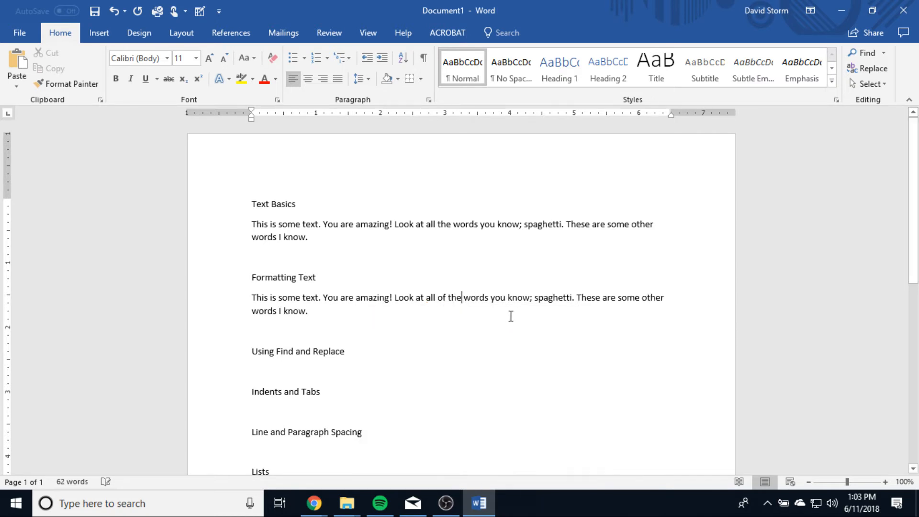
left_click(429, 298)
right_click(431, 298)
key("Escape")
key("ctrl+z")
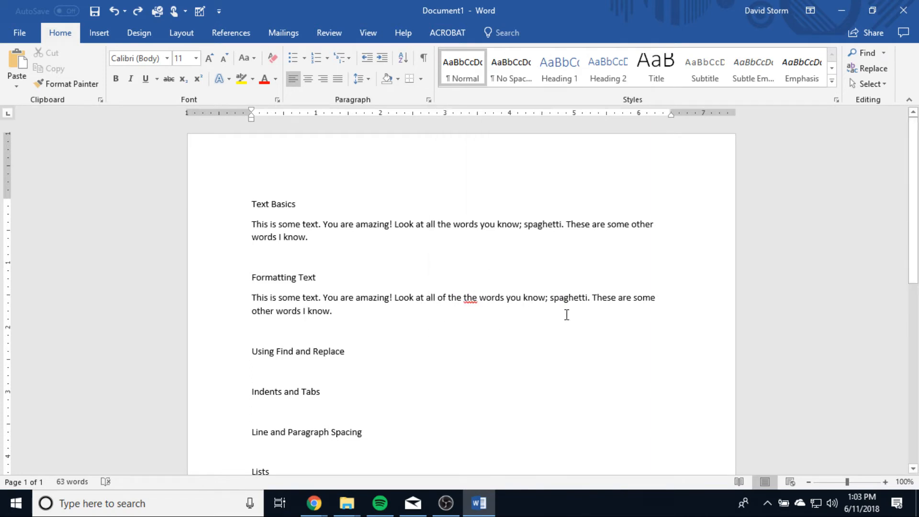
Step: Erase the text between "Look" and "the words" in the Formatting Text paragraph and enter "at all of the" there with an extra space
key("BackSpace")
key("BackSpace")
key("BackSpace")
key("BackSpace")
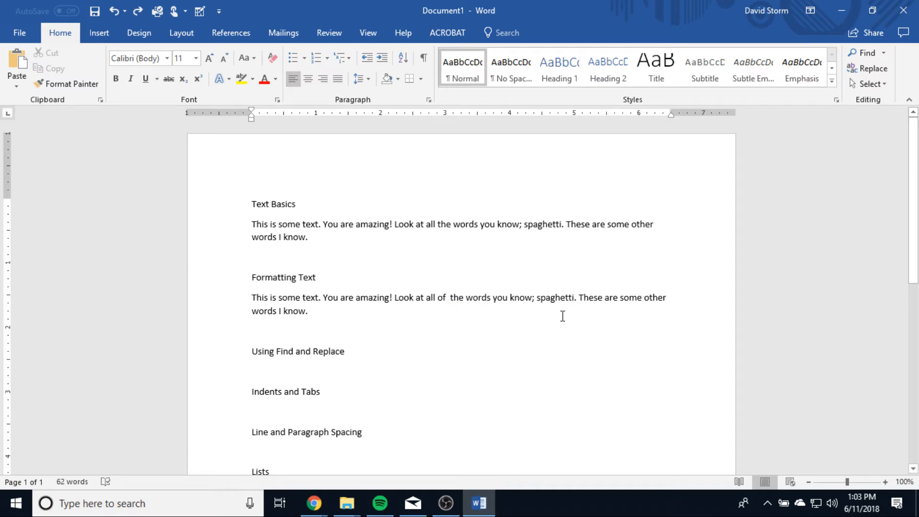
key("BackSpace")
key("BackSpace")
key("BackSpace")
key("BackSpace")
key("BackSpace")
key("BackSpace")
key("BackSpace")
key("BackSpace")
key("BackSpace")
key("BackSpace")
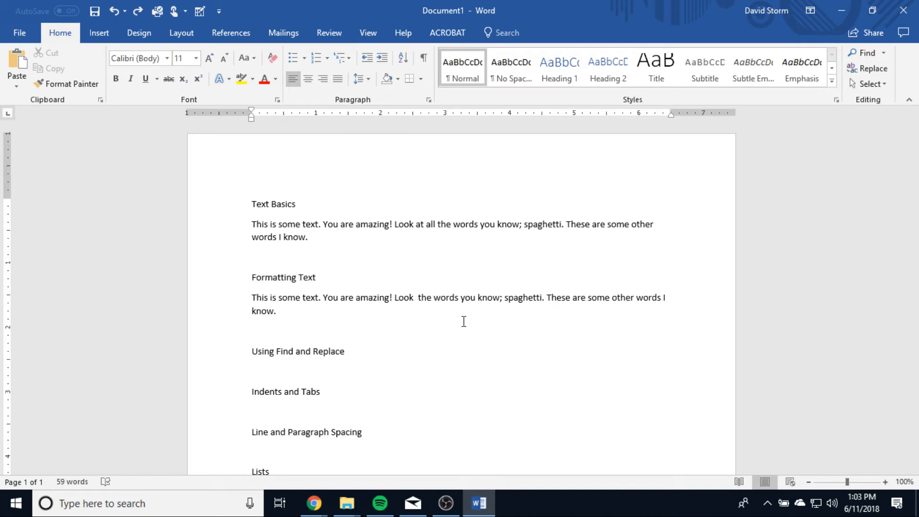
type("at all of ")
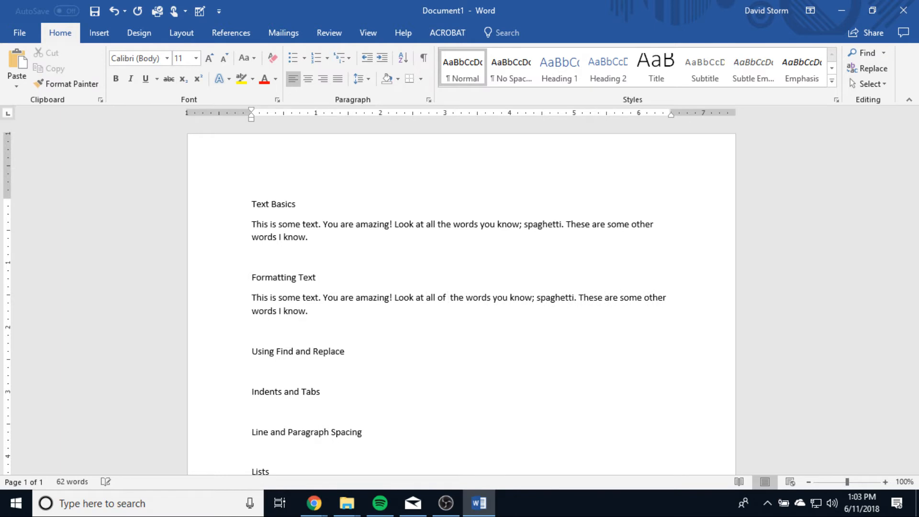
type("the")
left_click(505, 297)
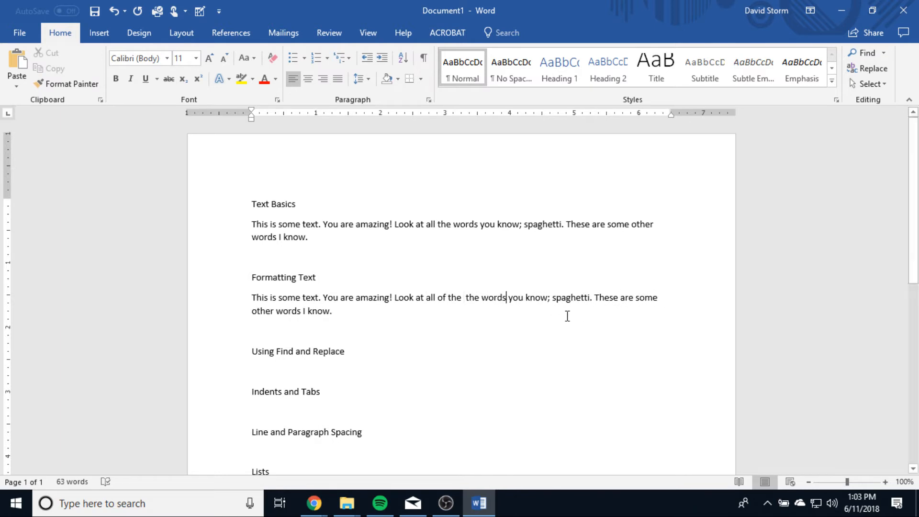
Step: Remove the extra space between the doubled "the" words by accepting the grammar suggestion "the the"
left_click_drag(465, 297, 421, 302)
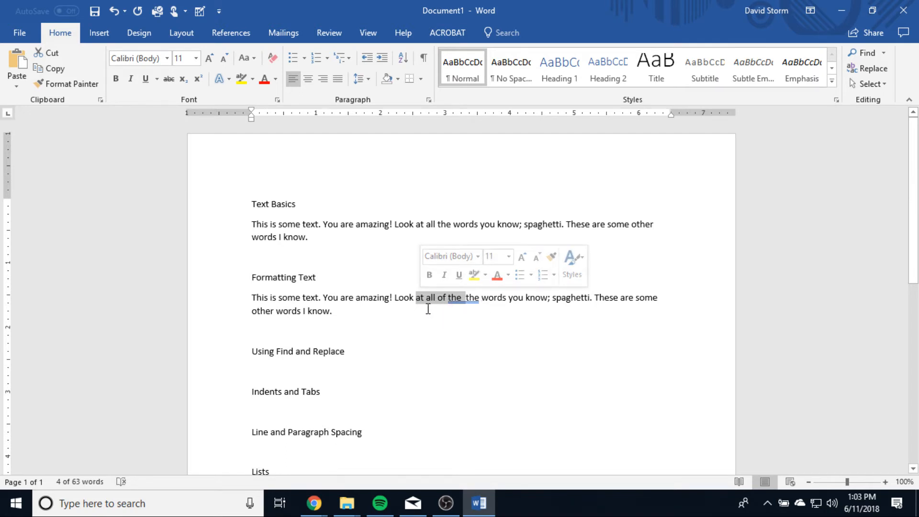
left_click(484, 304)
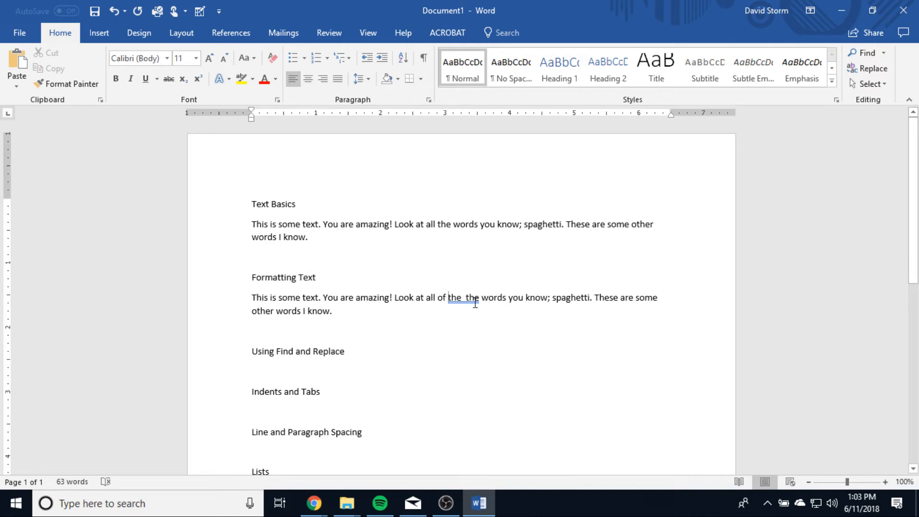
left_click_drag(449, 303, 472, 304)
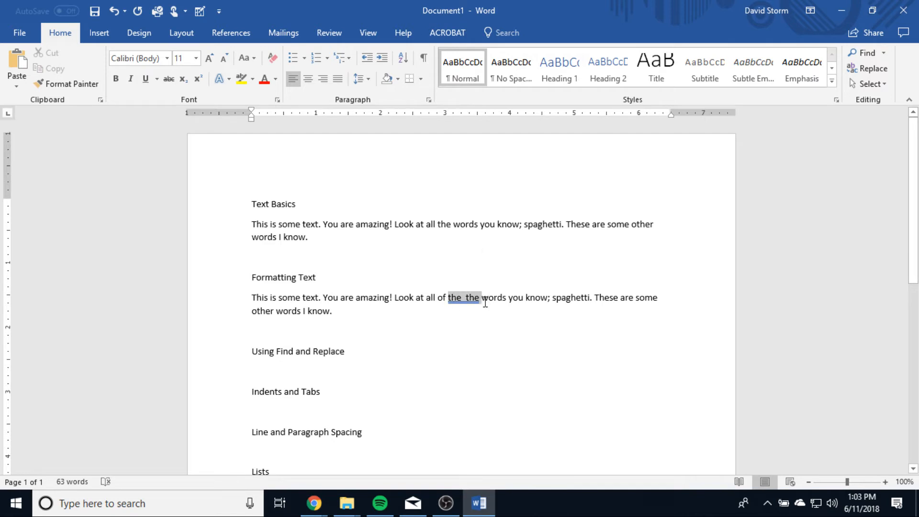
right_click(458, 300)
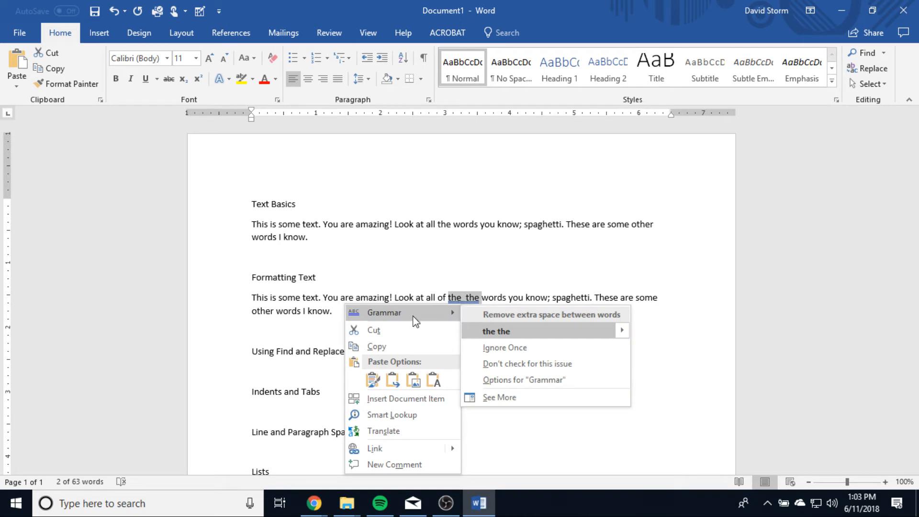
left_click(497, 331)
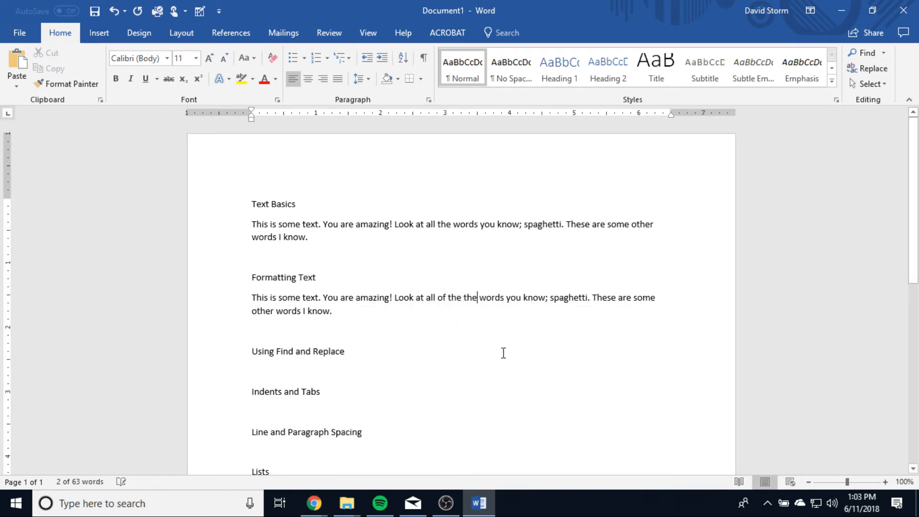
Step: Delete the second "the" before "words you know" in the Formatting Text paragraph
left_click(505, 299)
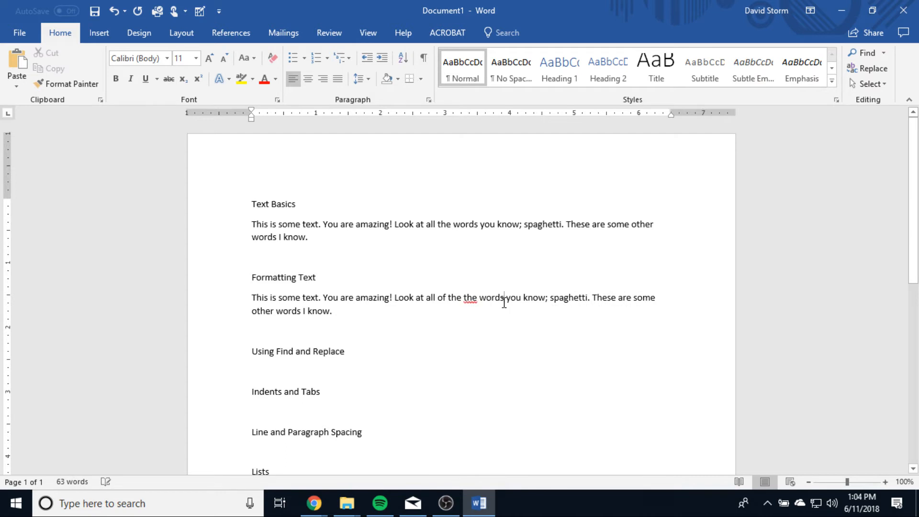
left_click(478, 297)
key("BackSpace")
key("BackSpace")
key("BackSpace")
key("BackSpace")
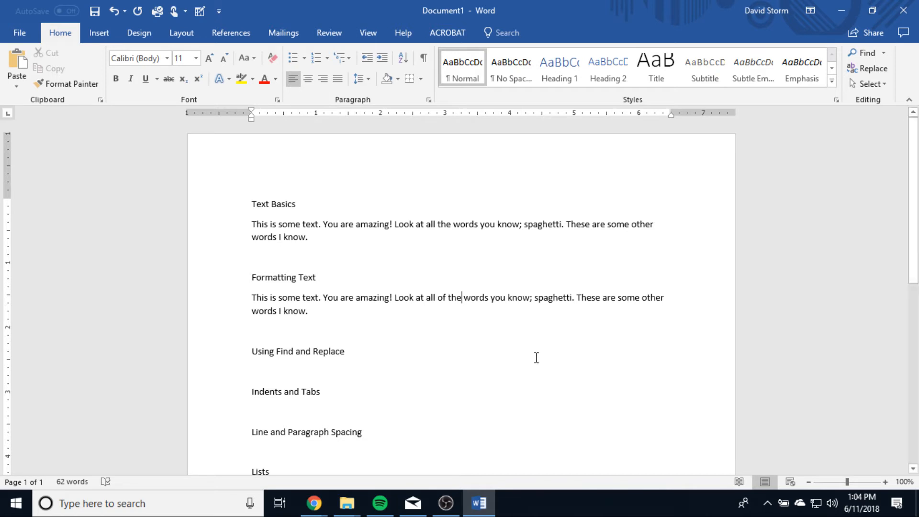
Step: Shorten "all of" in the Formatting Text paragraph by accepting the clarity and conciseness suggestion "all"
scroll(535, 357, "down", 3)
left_click(282, 230)
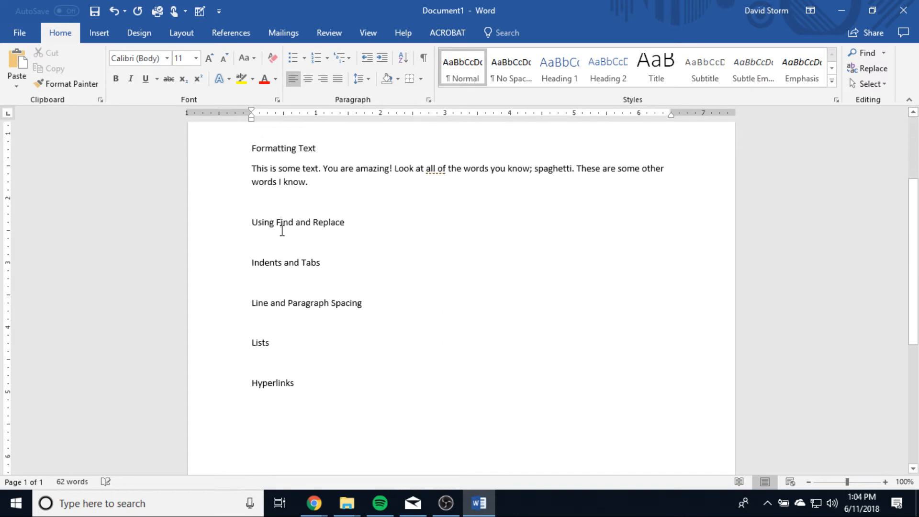
left_click(302, 247)
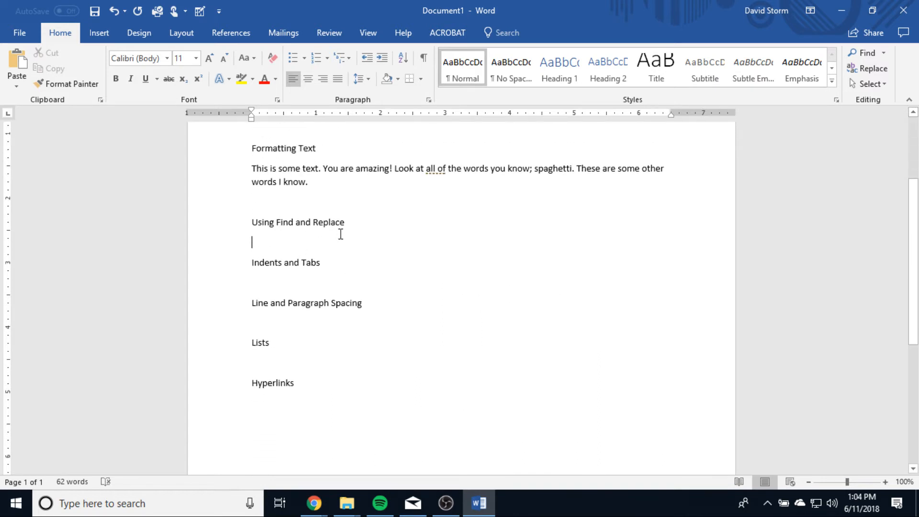
right_click(434, 167)
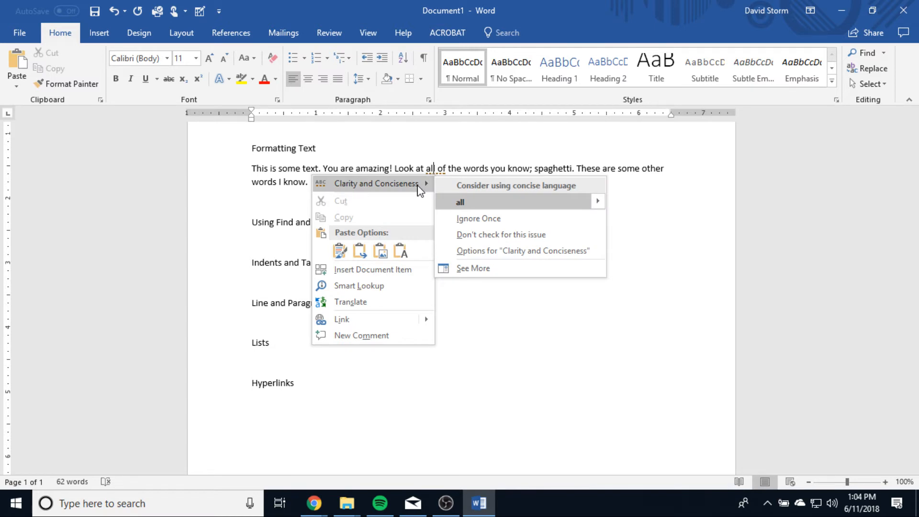
left_click(460, 202)
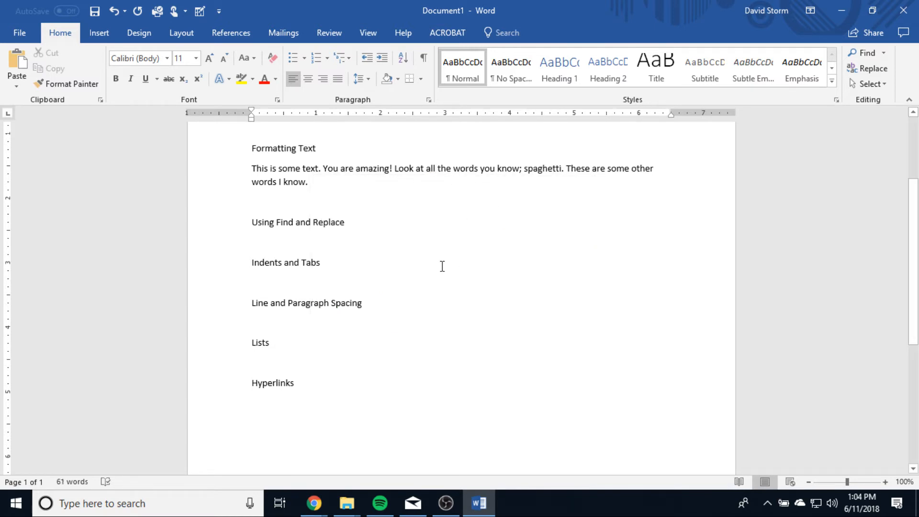
Step: Place the cursor on the empty line under Using Find and Replace, search the document for "amazing", and close the search
scroll(441, 267, "up", 3)
left_click(301, 321)
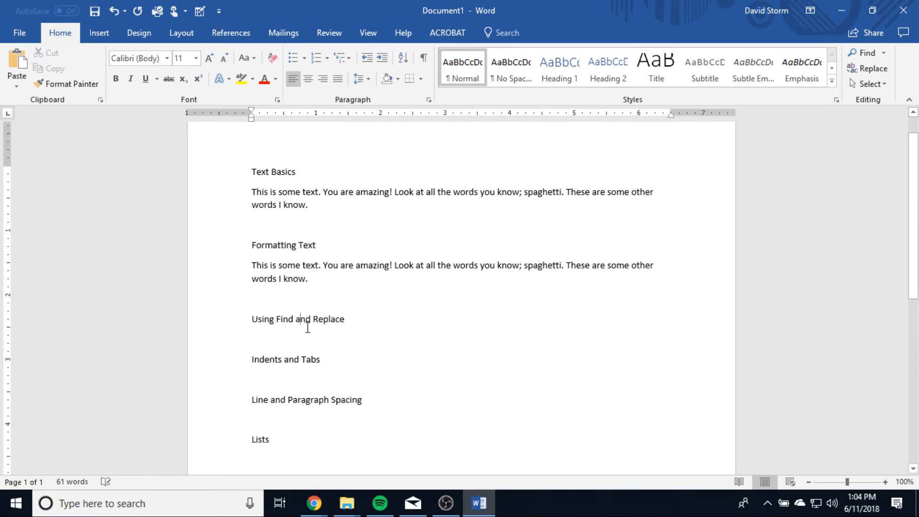
left_click(307, 336)
left_click(864, 53)
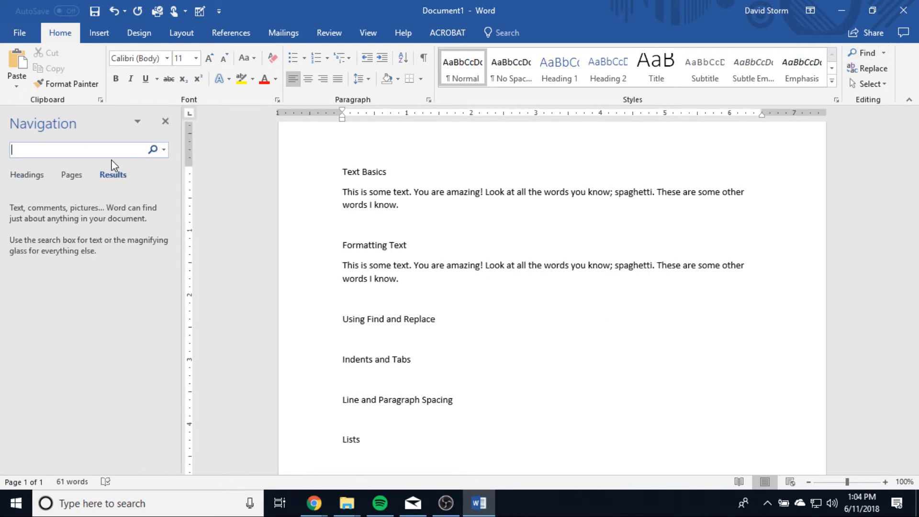
type("amazing")
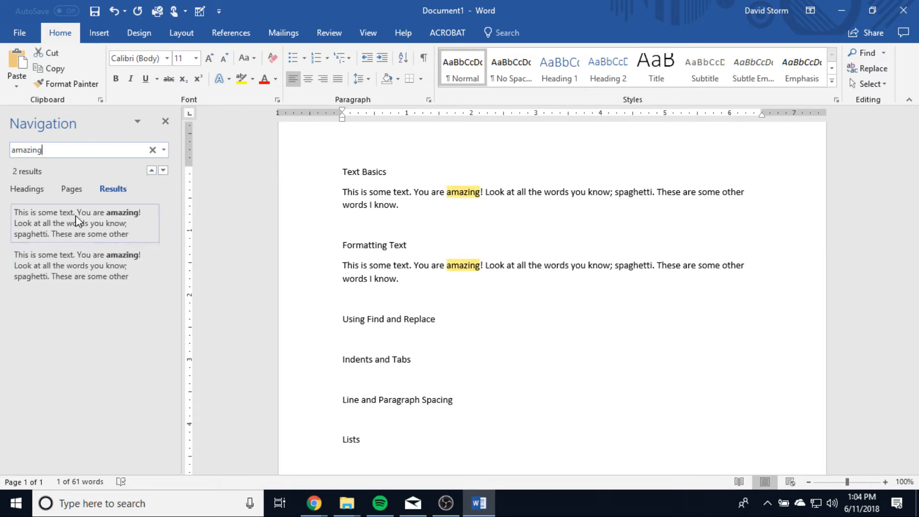
left_click(166, 122)
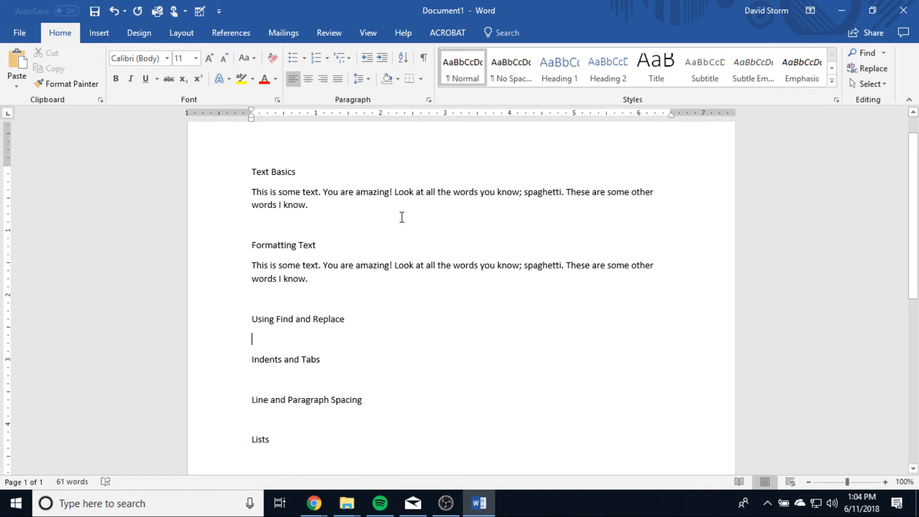
Step: Reopen the document search for "amazing" and close it again
key("ctrl+f")
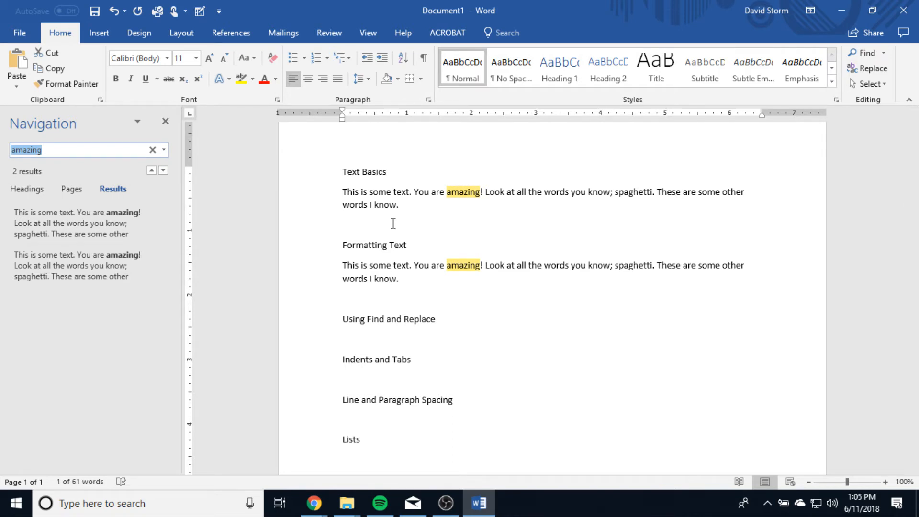
left_click(137, 121)
left_click(113, 170)
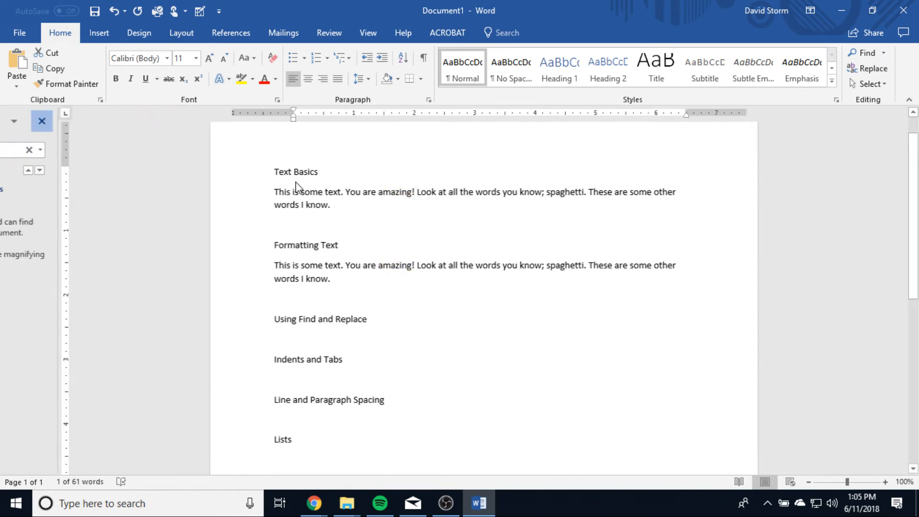
Step: Replace both occurrences of "spaghetti" with "calzone" using Find and Replace, and close the dialog
left_click(875, 75)
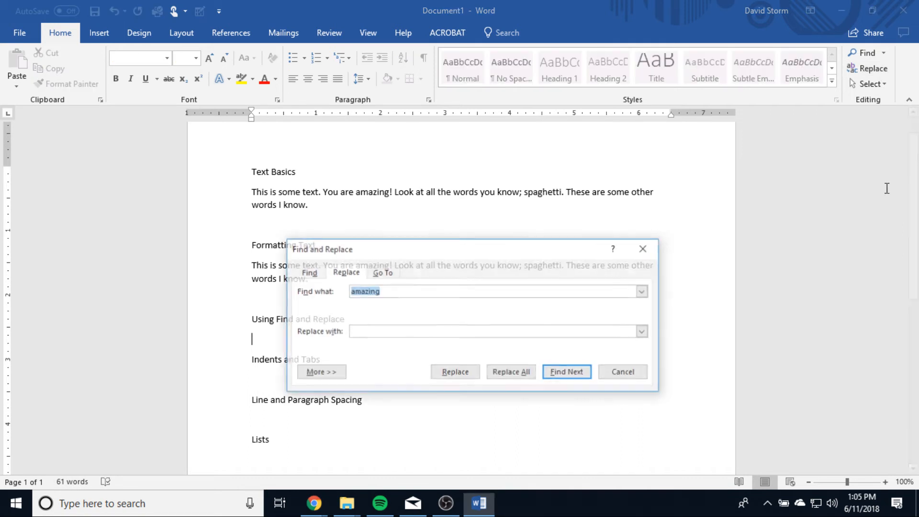
left_click_drag(510, 254, 675, 228)
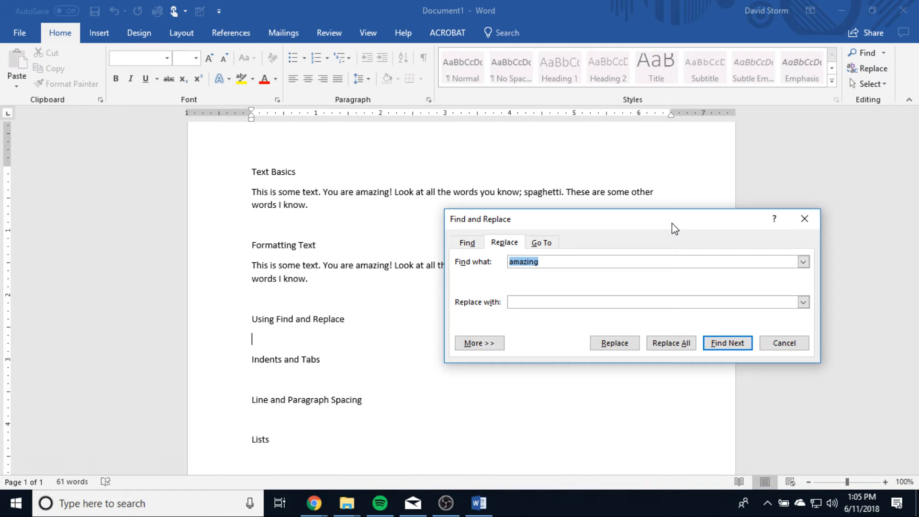
type("spaghetti")
left_click(723, 342)
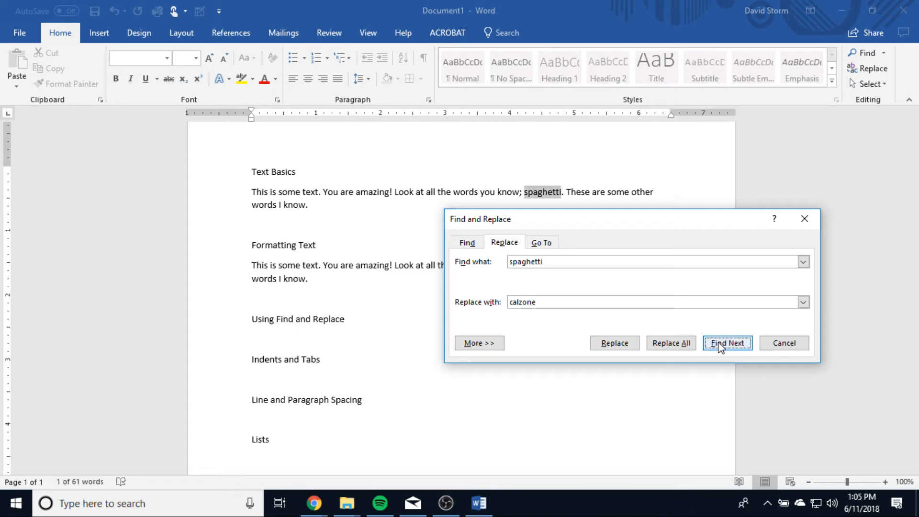
left_click(616, 343)
left_click(612, 233)
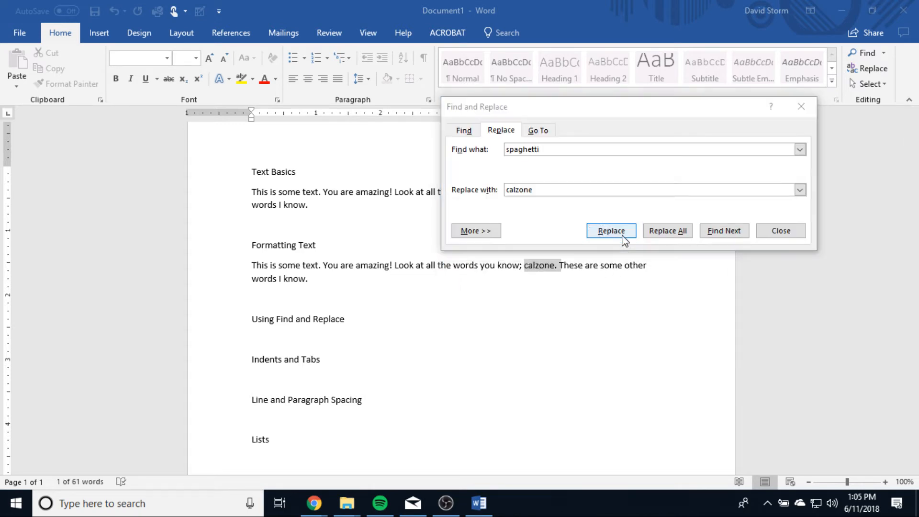
left_click(460, 287)
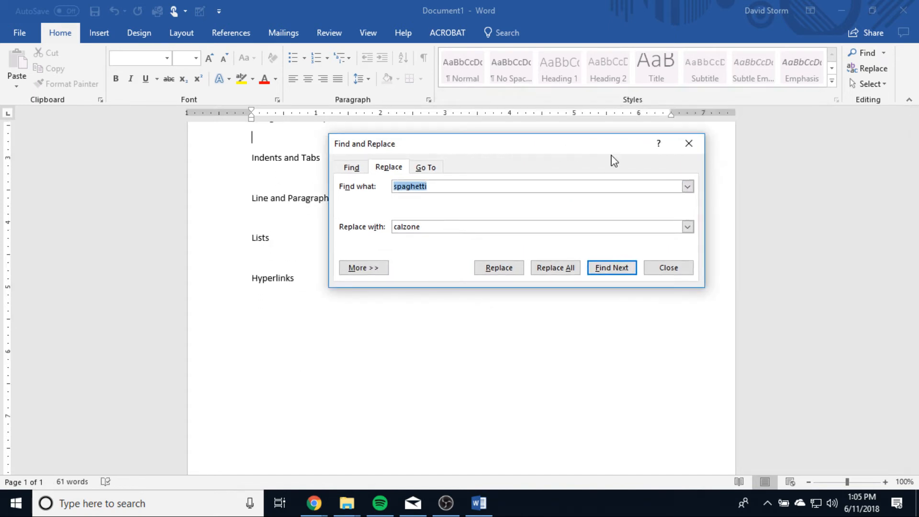
left_click(688, 143)
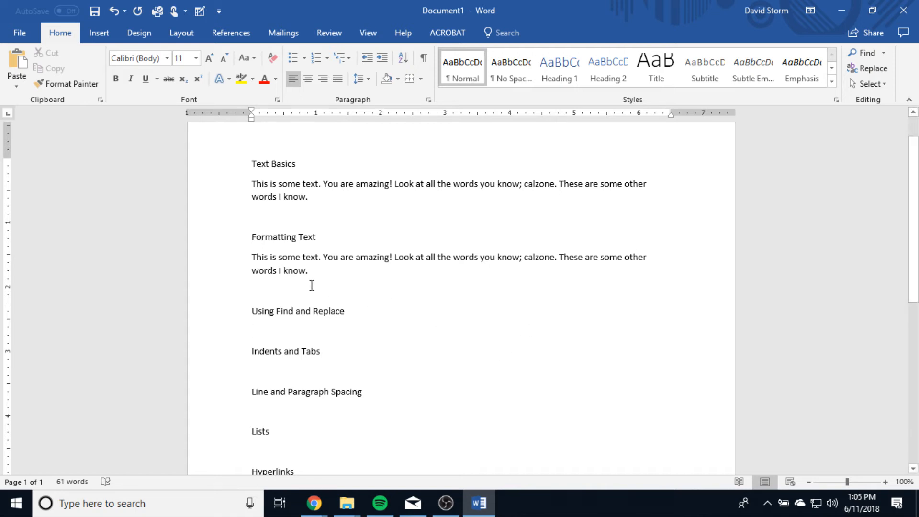
Step: Select the whole paragraph under Formatting Text, and hide the ruler and show it again
triple_click(325, 276)
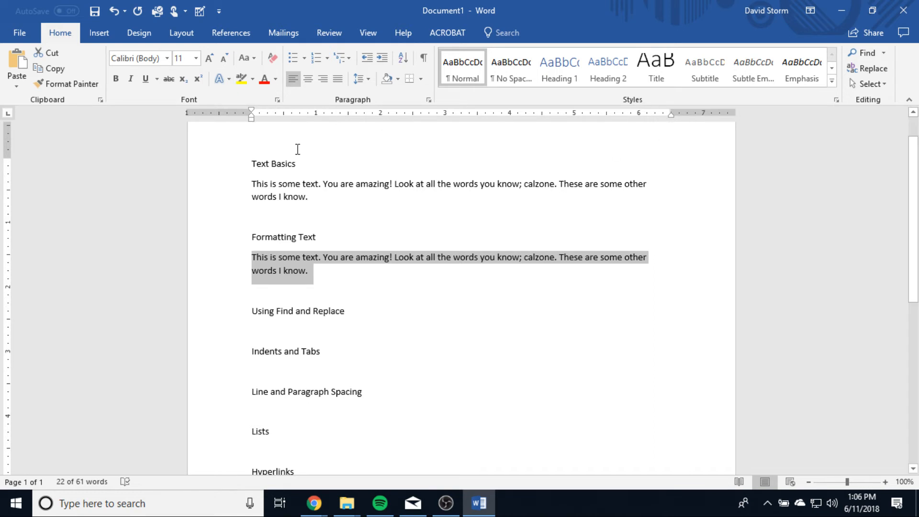
left_click(369, 35)
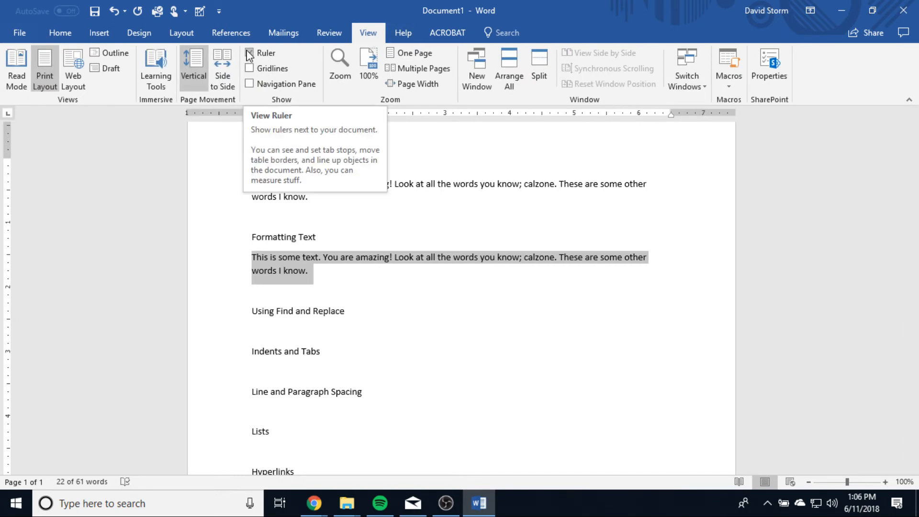
left_click(249, 54)
left_click(249, 53)
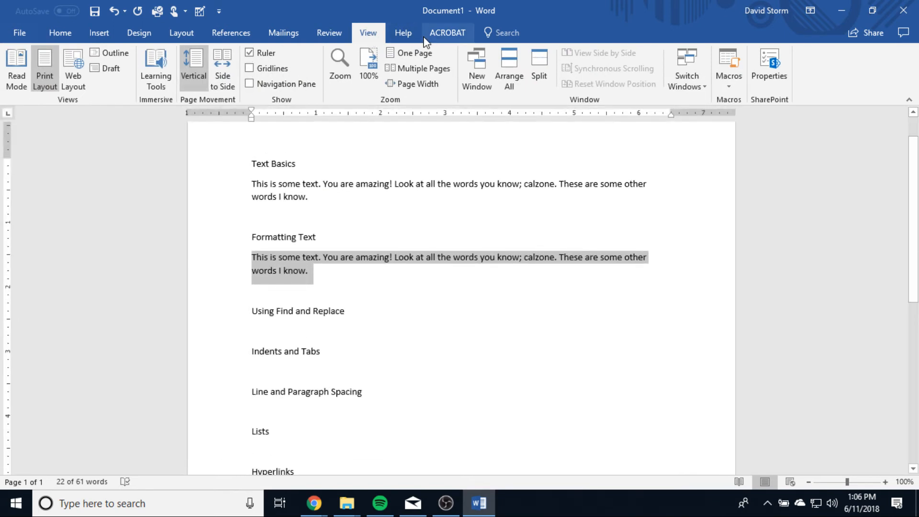
Step: Try adjusting the left indent of the selected Formatting Text paragraph with the ruler's indent marker
left_click(61, 33)
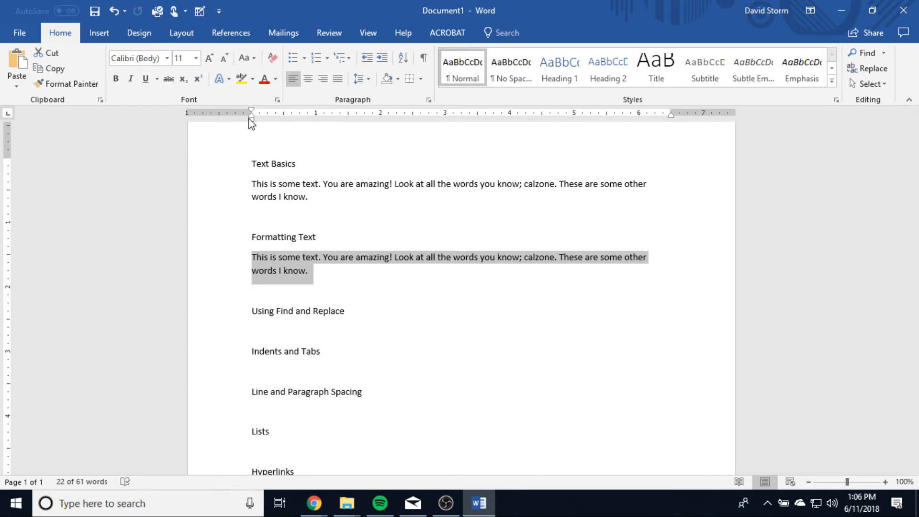
mouse_move(250, 119)
left_mouse_down()
mouse_move(494, 143)
mouse_move(251, 145)
left_mouse_up()
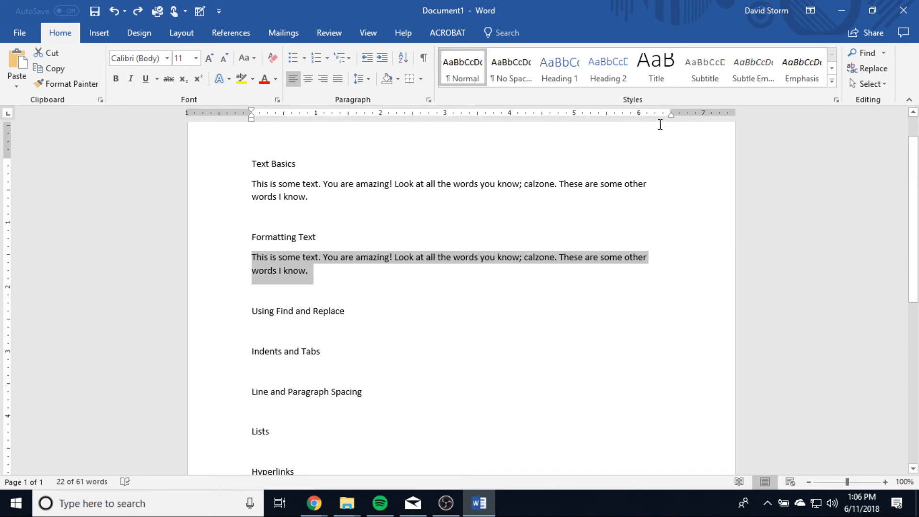
Step: Try adjusting the right indent with the ruler's marker on the Formatting Text paragraph and on the whole document
mouse_move(670, 116)
left_mouse_down()
mouse_move(513, 127)
mouse_move(671, 127)
left_mouse_up()
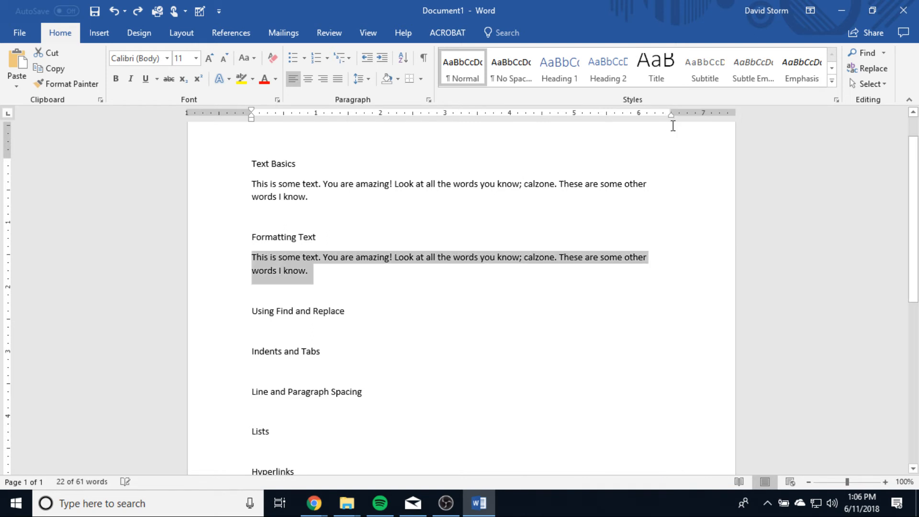
left_click(311, 189)
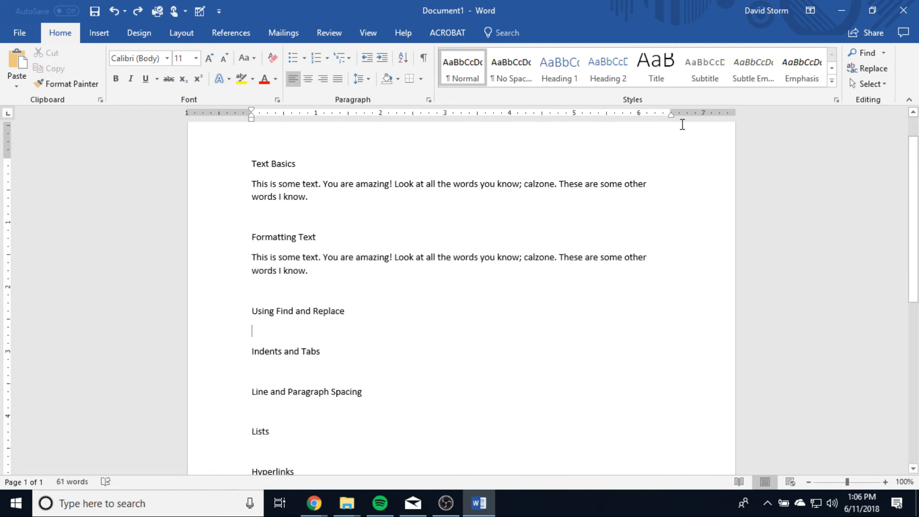
mouse_move(670, 120)
left_mouse_down()
mouse_move(535, 119)
mouse_move(670, 119)
left_mouse_up()
key("ctrl+a")
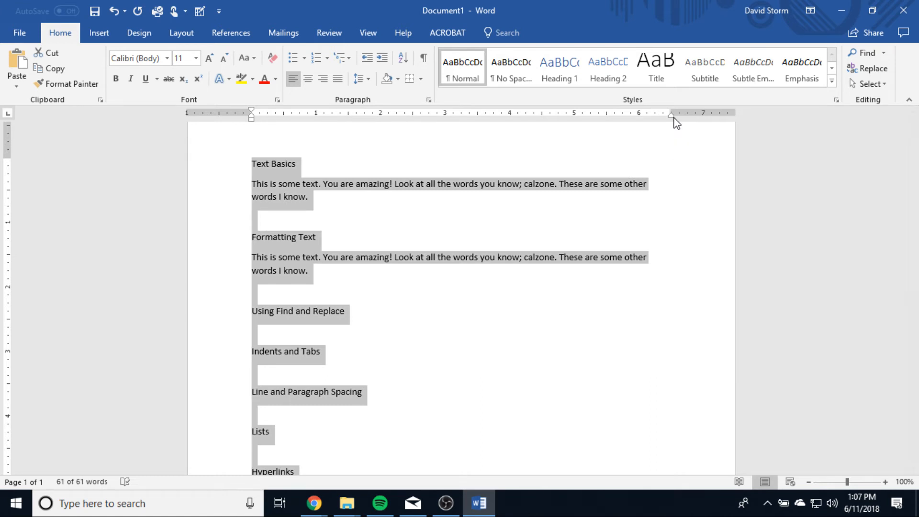
mouse_move(672, 118)
left_mouse_down()
mouse_move(376, 121)
mouse_move(681, 130)
mouse_move(671, 136)
left_mouse_up()
left_click(336, 193)
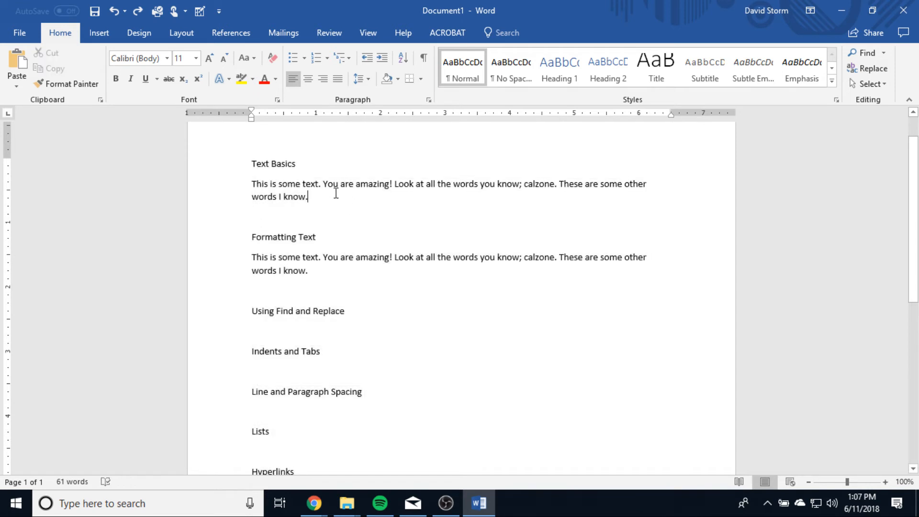
Step: Select the paragraph under Text Basics and give it a 0.5-inch hanging indent with the ruler's indent markers
triple_click(262, 190)
left_click_drag(251, 119, 296, 123)
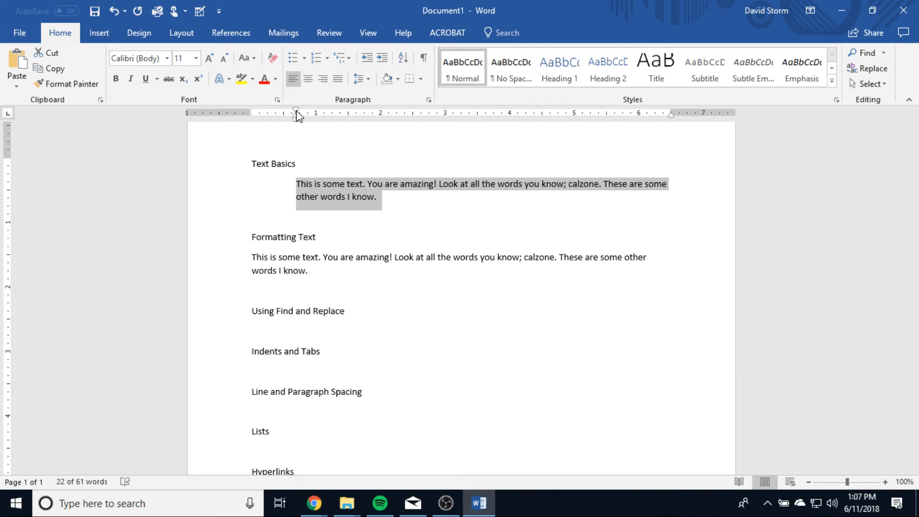
mouse_move(297, 113)
left_mouse_down()
mouse_move(252, 113)
mouse_move(283, 118)
left_mouse_up()
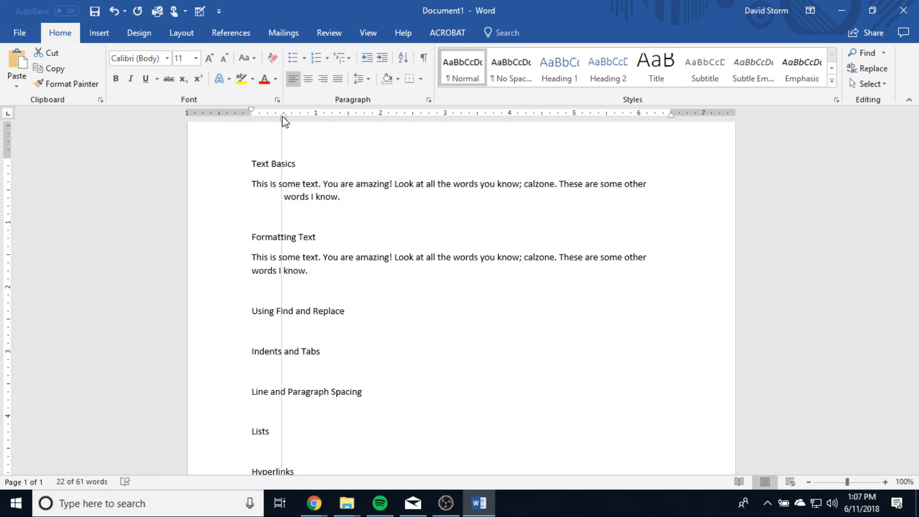
left_click(358, 213)
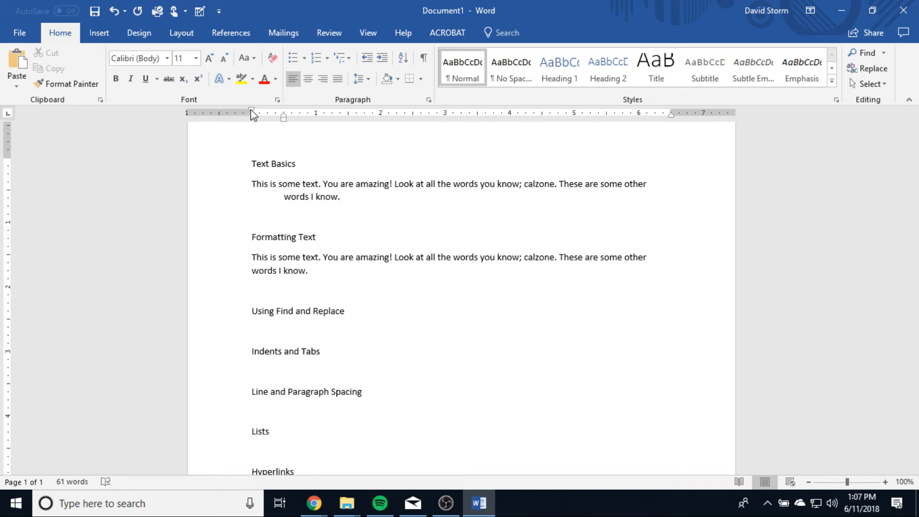
left_click_drag(251, 110, 283, 116)
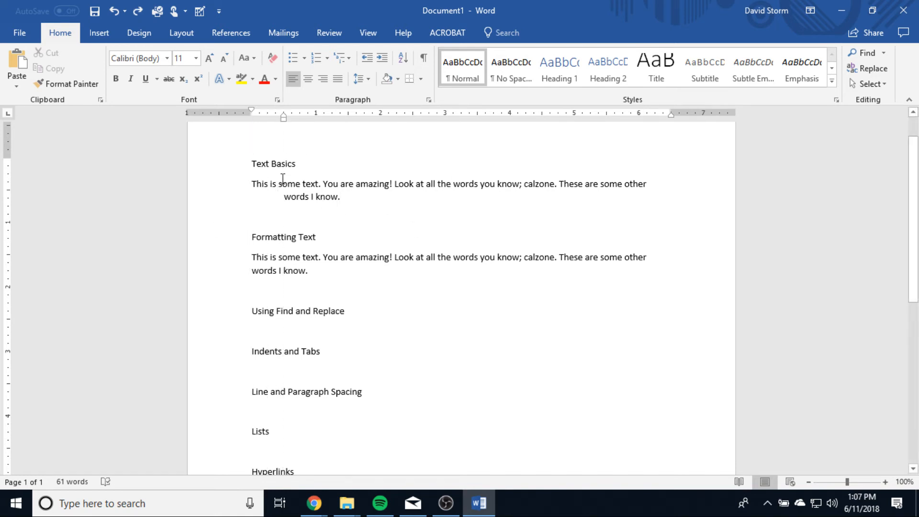
Step: Select the whole paragraph under Text Basics and open its Line Spacing Options
scroll(505, 326, "down", 3)
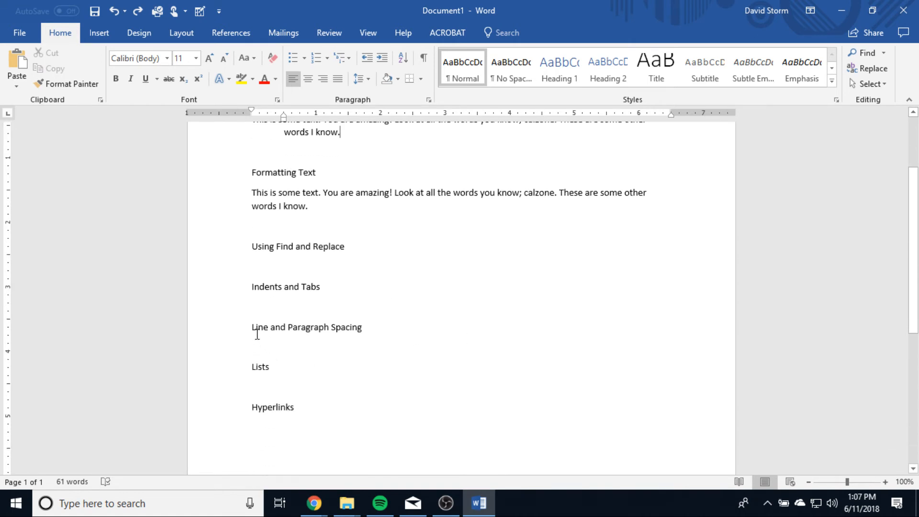
scroll(384, 324, "up", 2)
scroll(305, 443, "up", 3)
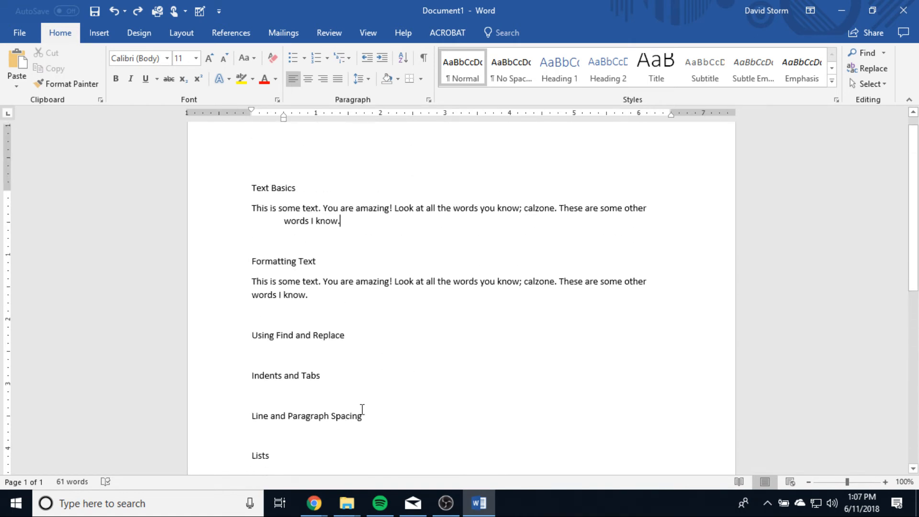
left_click_drag(358, 232, 232, 220)
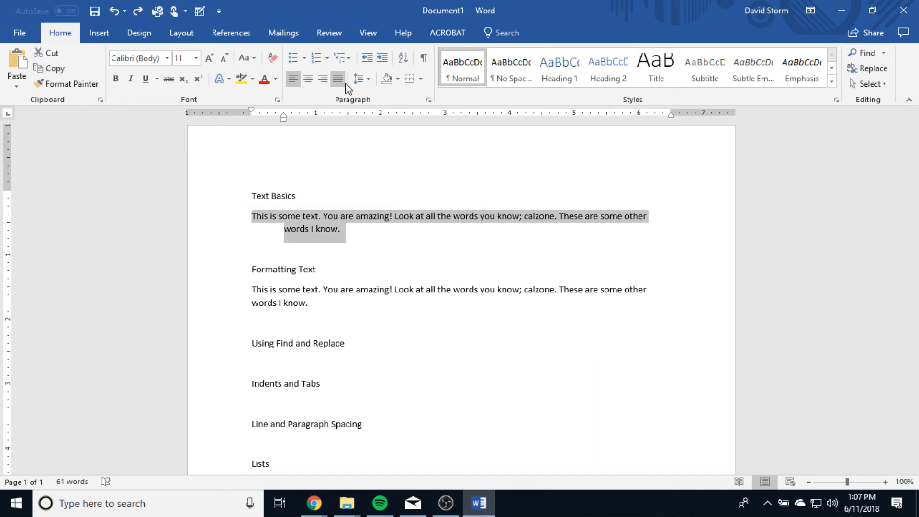
left_click(368, 81)
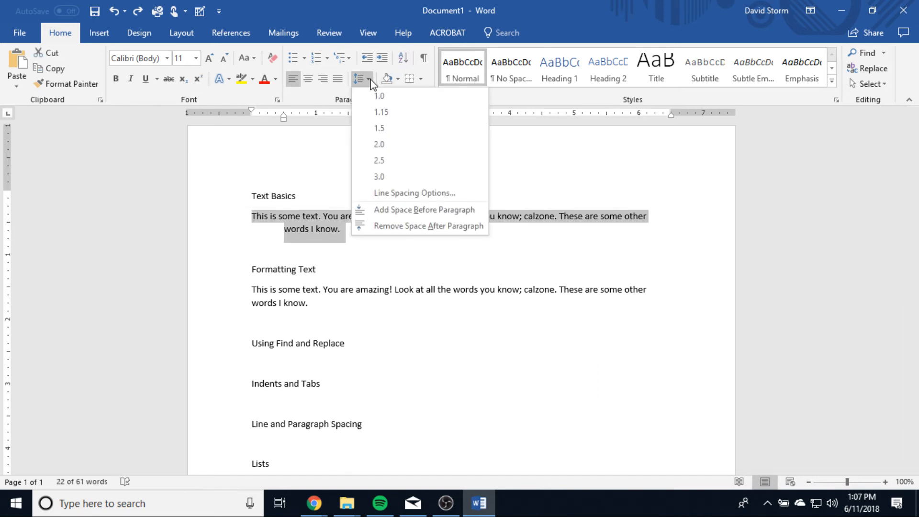
left_click(378, 193)
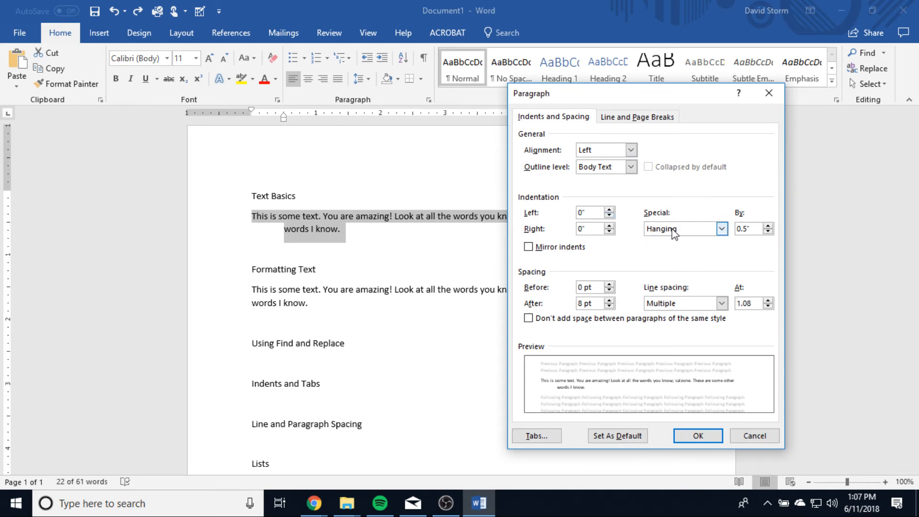
Step: Try the First line special indentation on the paragraph and switch it back to Hanging
left_click(722, 229)
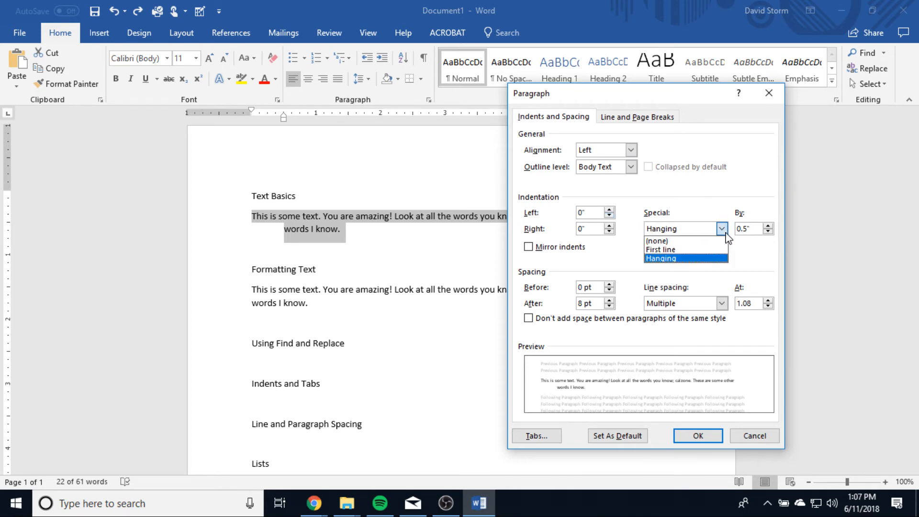
left_click(688, 249)
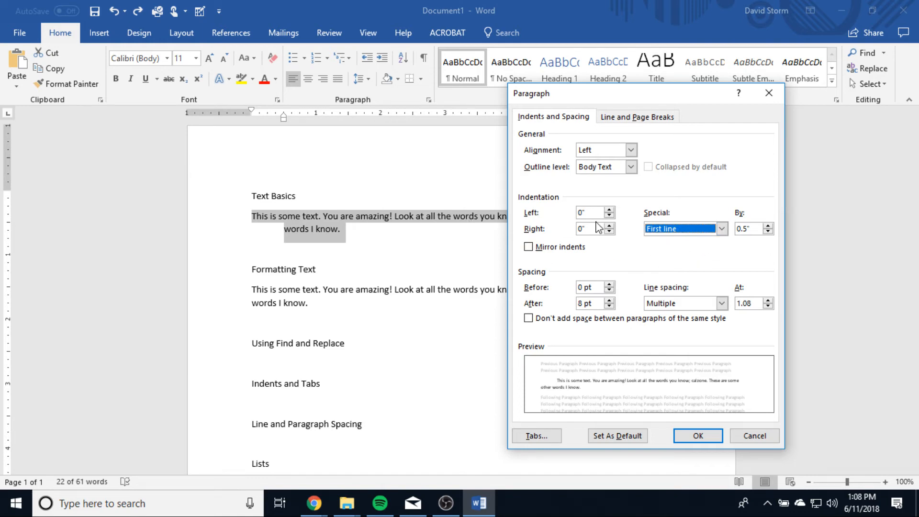
left_click(708, 230)
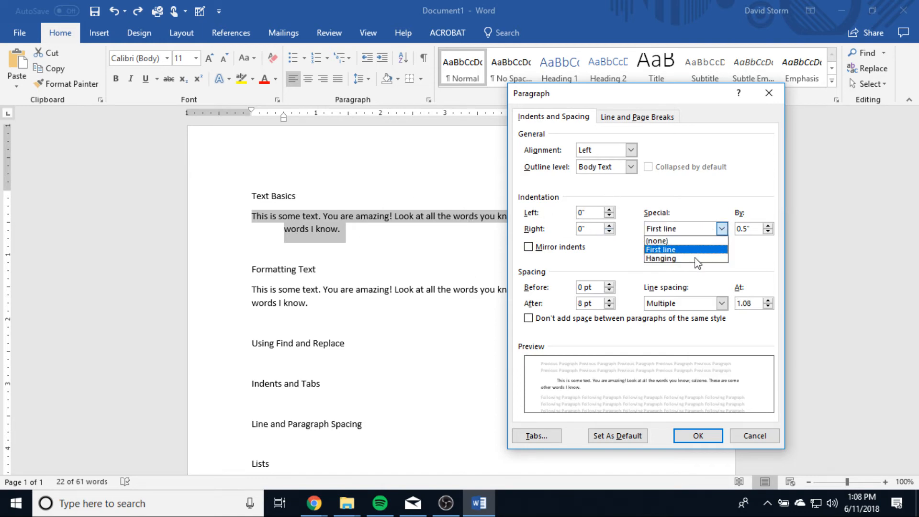
left_click(696, 259)
Step: Reduce the spacing after the Text Basics paragraph, apply the paragraph settings, and deselect the text
left_click(593, 213)
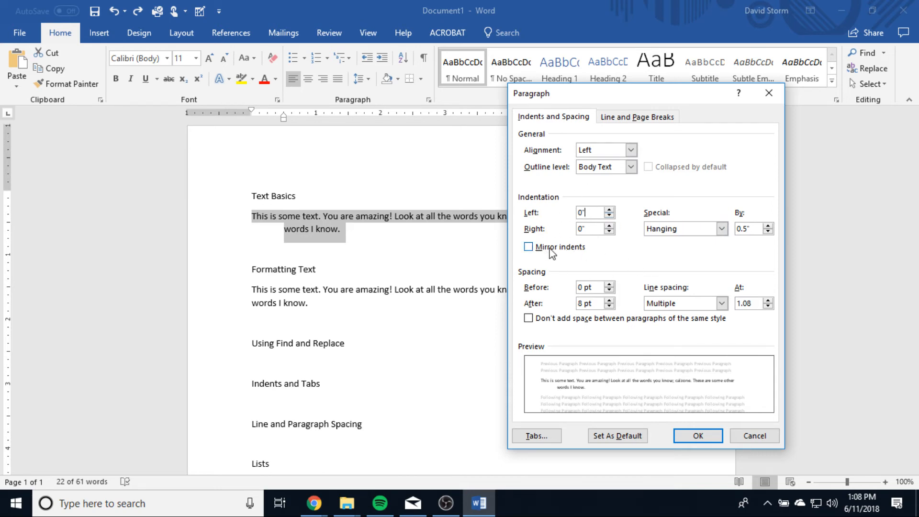
left_click(594, 303)
left_click_drag(597, 305, 566, 303)
left_click(609, 307)
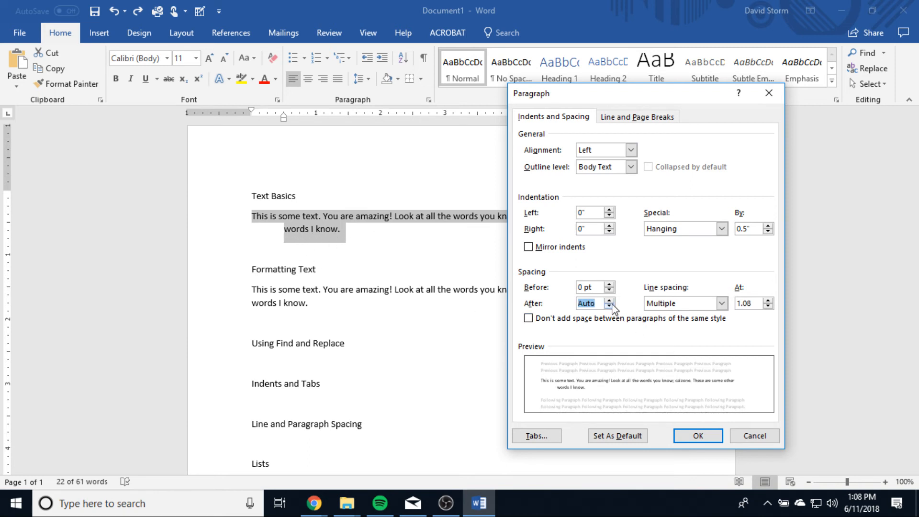
left_click(609, 307)
left_click(698, 435)
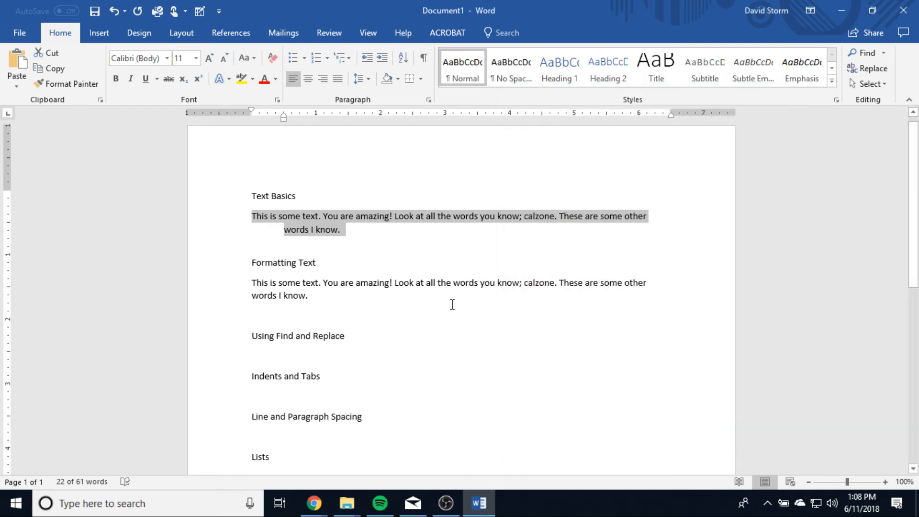
left_click(332, 300)
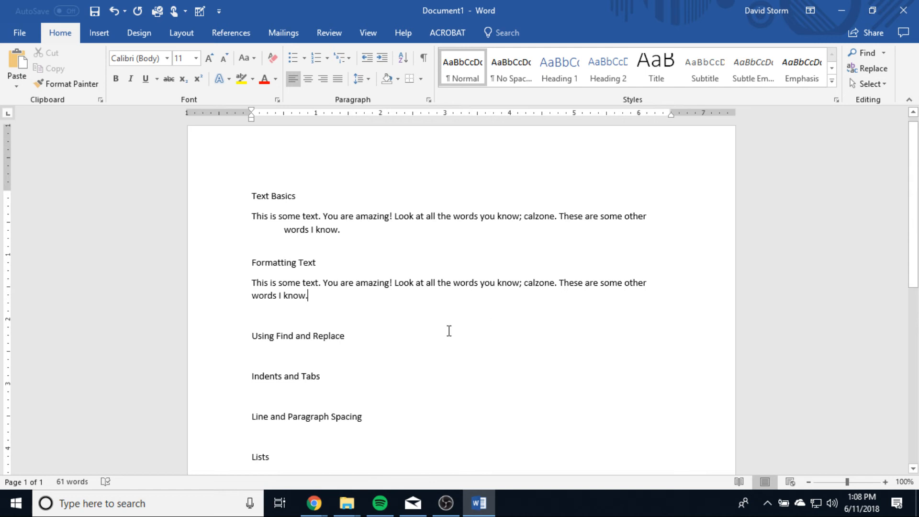
scroll(449, 330, "down", 3)
scroll(452, 330, "up", 2)
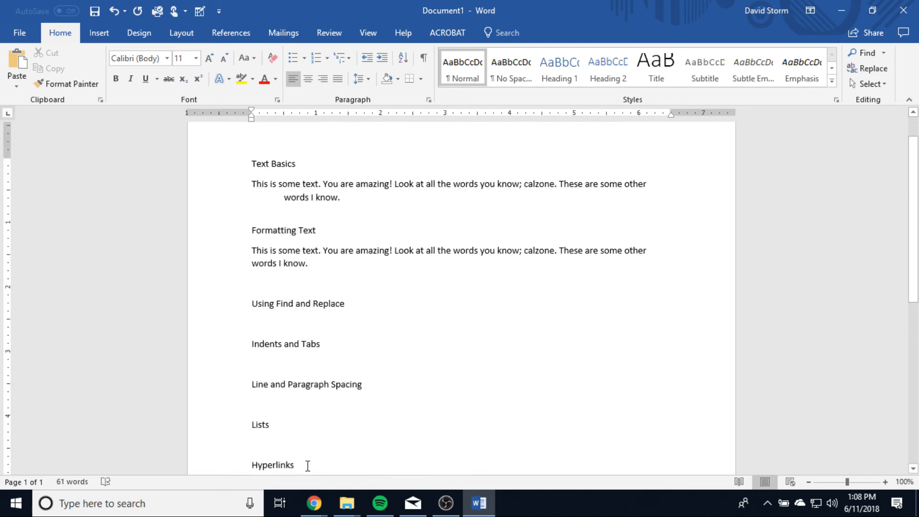
scroll(313, 455, "down", 1)
left_click_drag(302, 433, 175, 210)
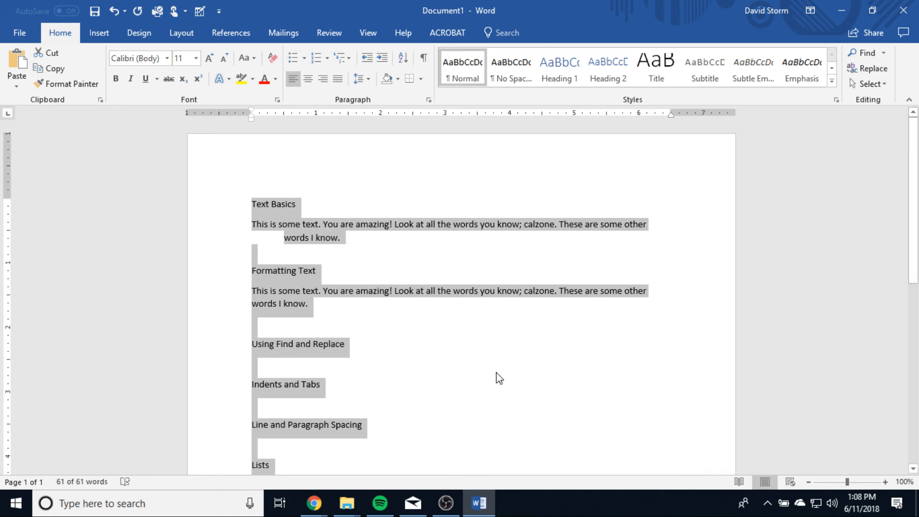
left_click(500, 376)
scroll(510, 383, "down", 2)
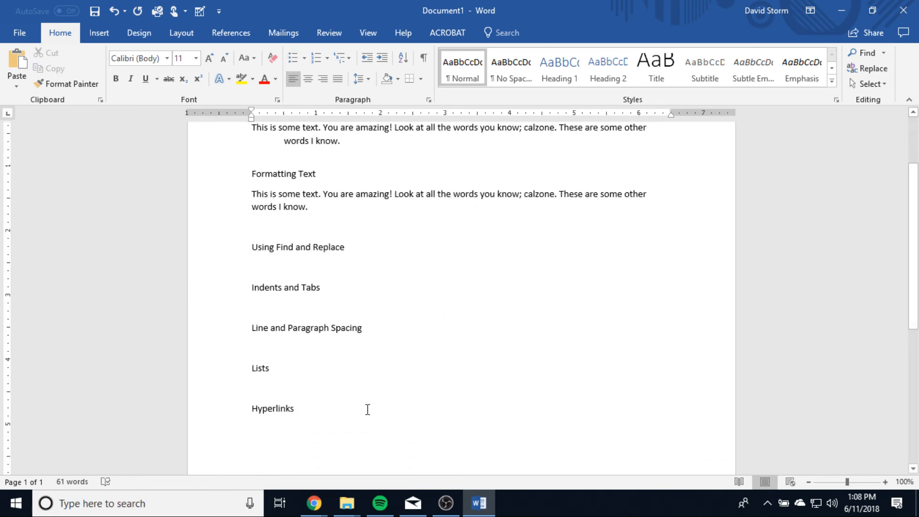
left_click_drag(367, 408, 99, 106)
left_click(576, 394)
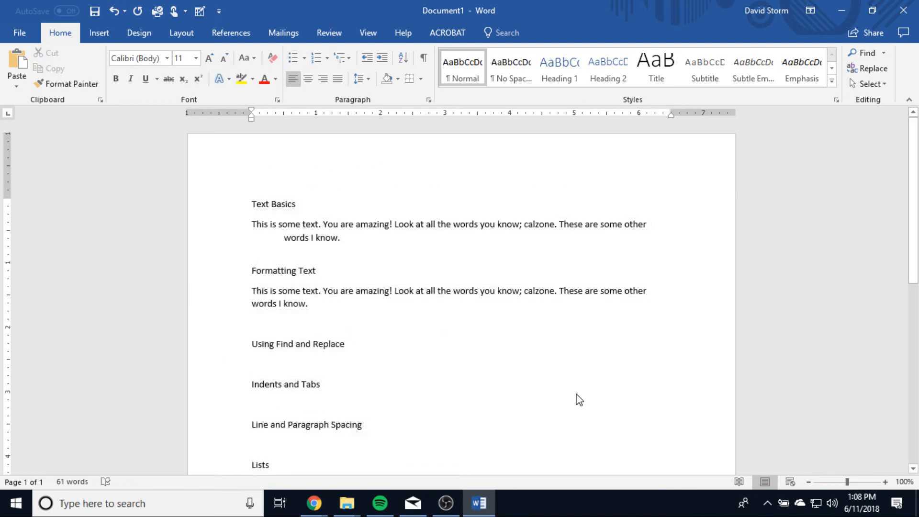
Step: Select the whole document and turn its text into a bulleted list
key("ctrl+a")
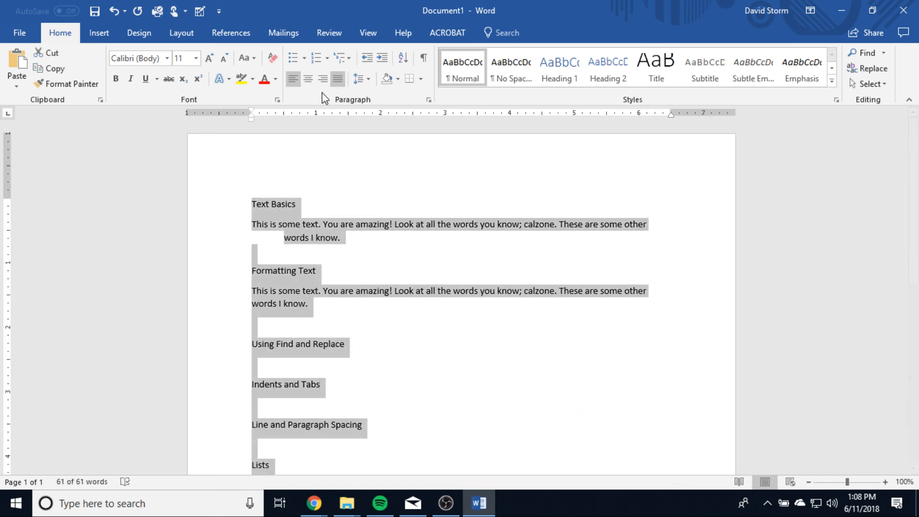
left_click(291, 59)
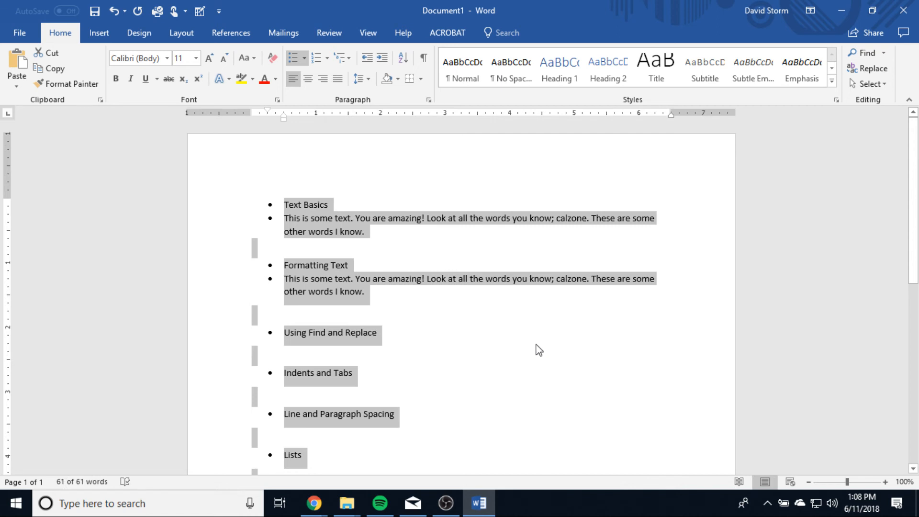
left_click(537, 346)
scroll(537, 346, "down", 3)
scroll(537, 346, "up", 1)
scroll(462, 351, "up", 2)
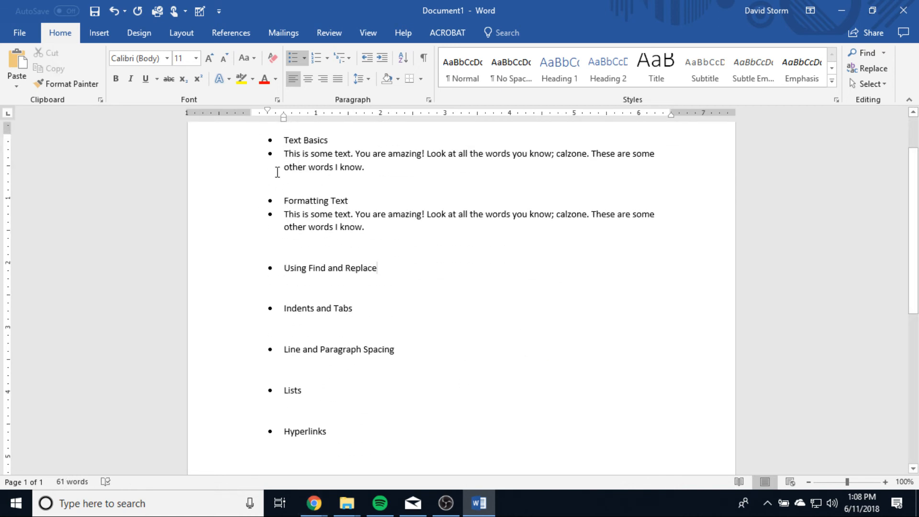
Step: Indent the paragraphs under Text Basics and Formatting Text one level so they become sub-bullets of their headings
left_click(283, 153)
scroll(342, 242, "up", 1)
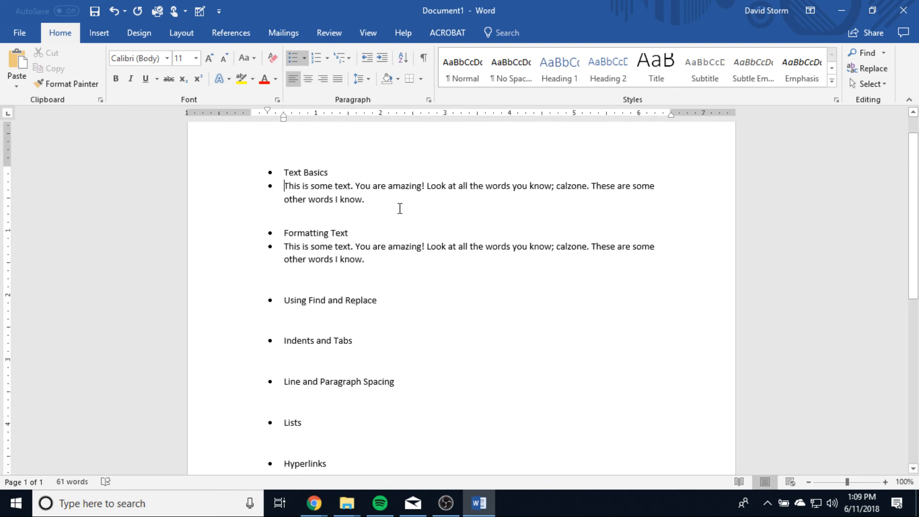
left_click(385, 58)
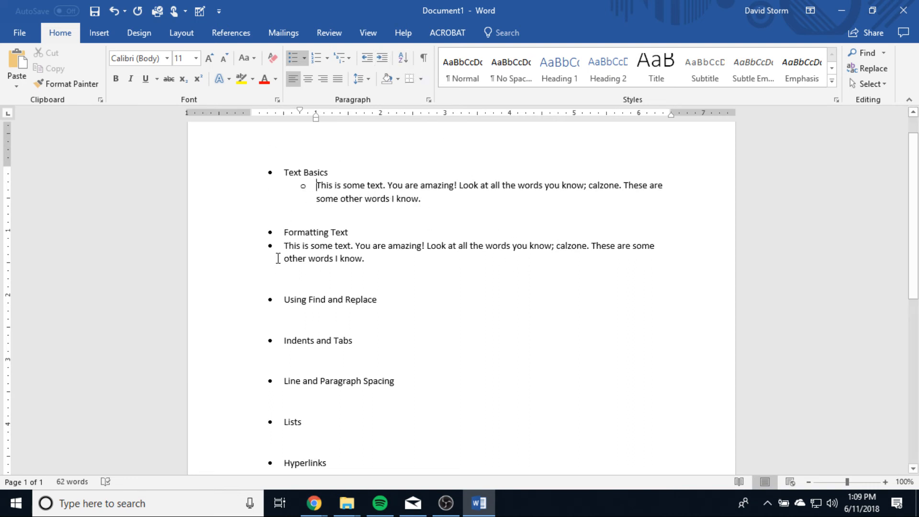
left_click(281, 245)
left_click(382, 58)
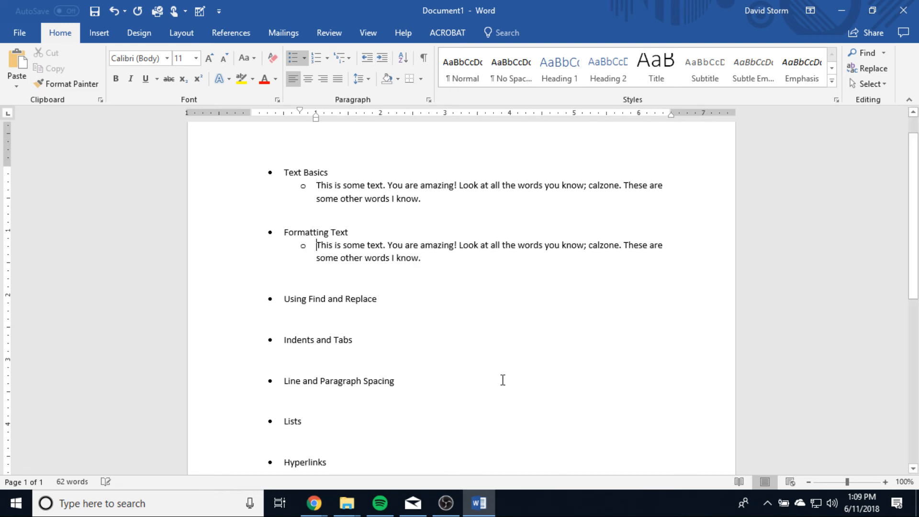
left_click(475, 361)
Step: Select the entire bulleted list from Text Basics to Hyperlinks and convert it to a numbered list
scroll(369, 364, "down", 1)
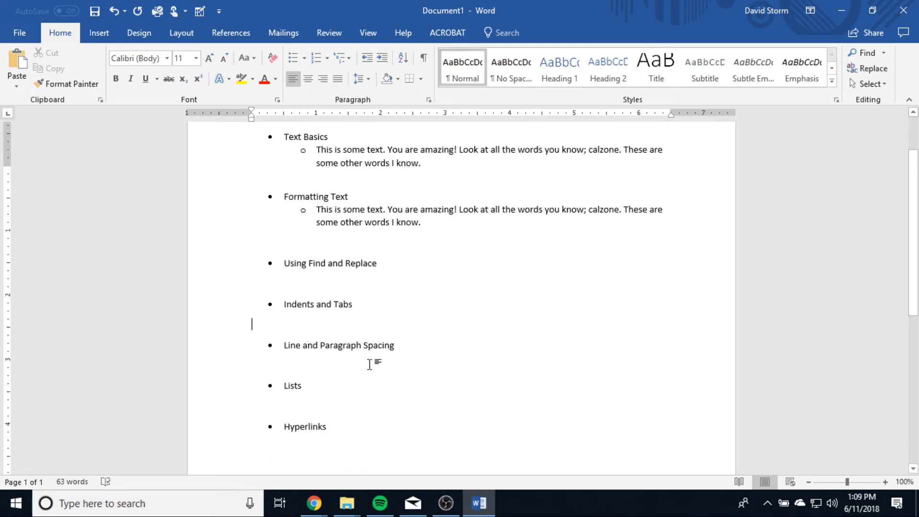
scroll(371, 365, "up", 1)
scroll(395, 345, "down", 1)
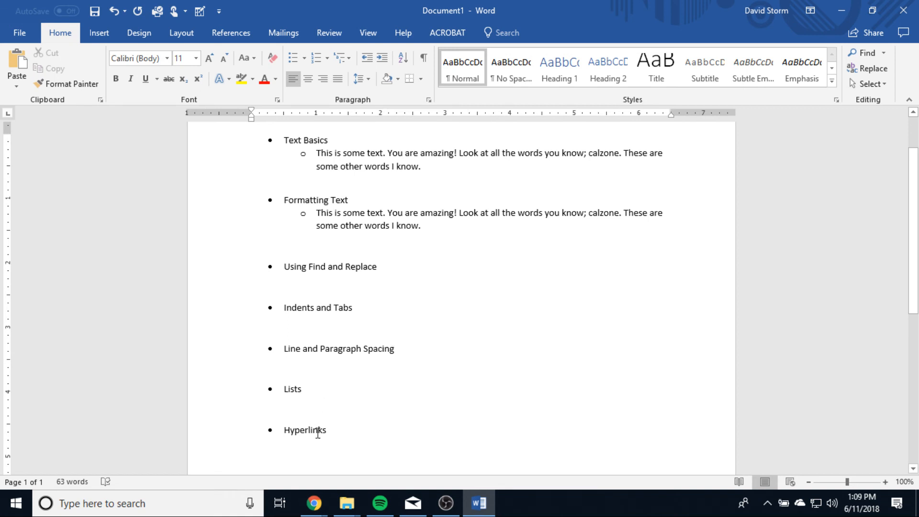
left_click_drag(334, 424, 263, 135)
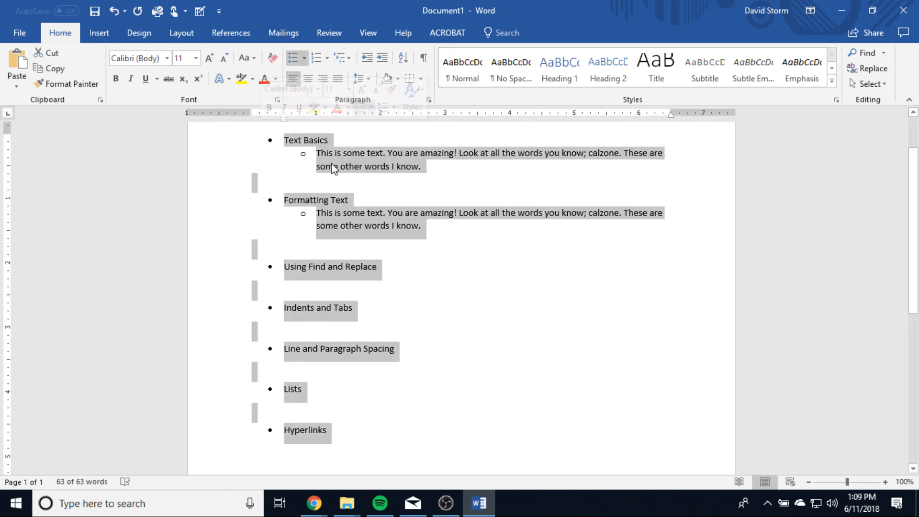
left_click(315, 58)
left_click(476, 329)
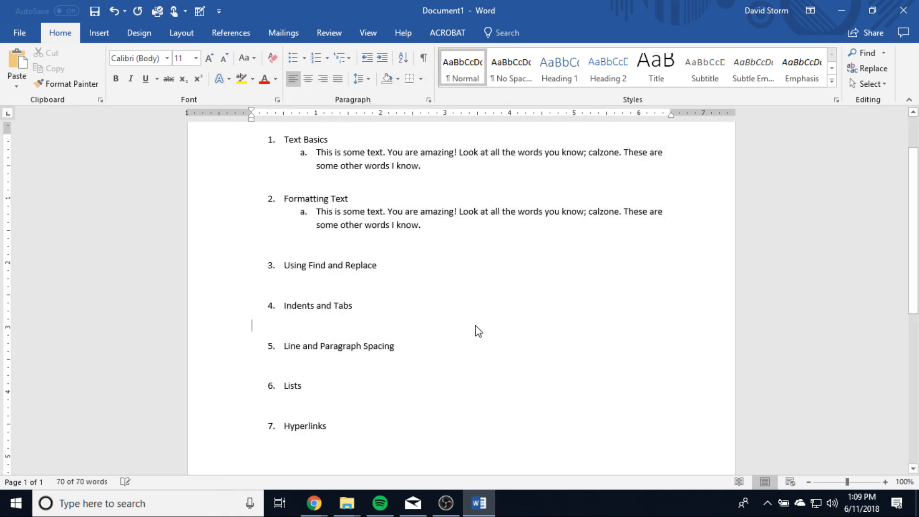
scroll(308, 219, "up", 2)
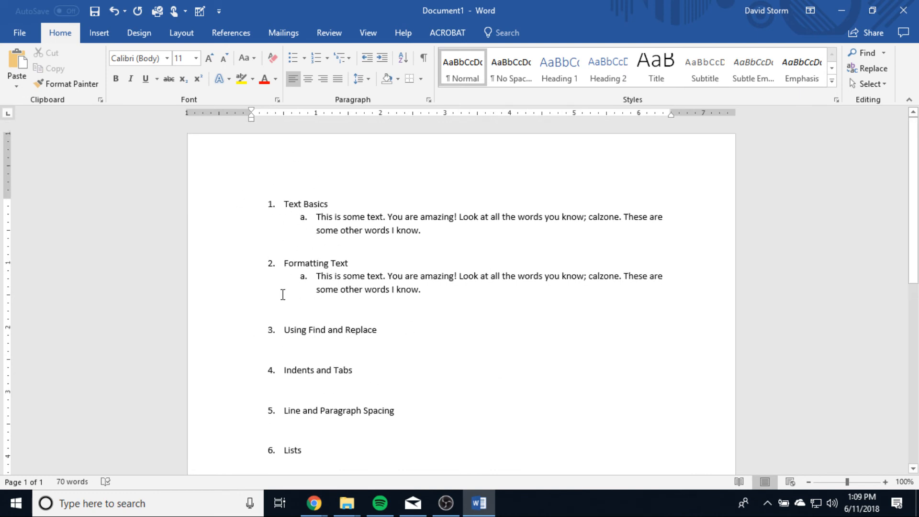
scroll(410, 381, "down", 2)
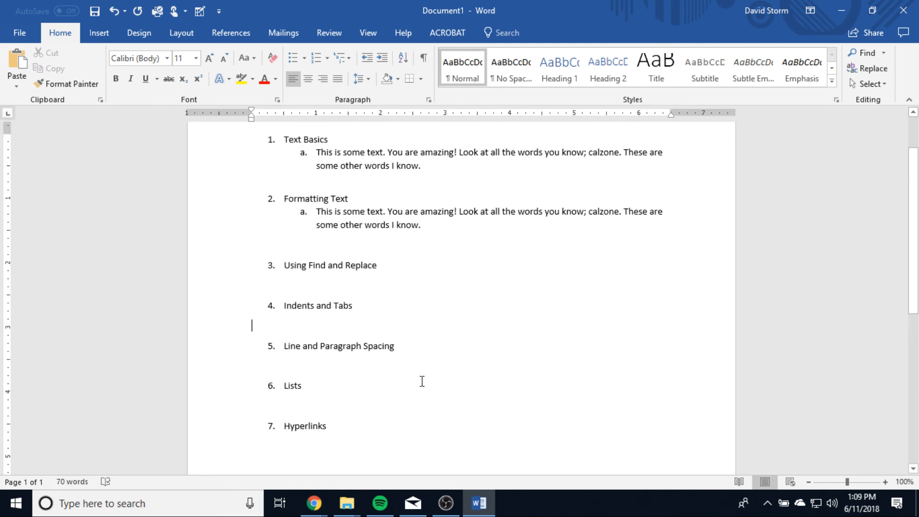
Step: Insert a hyperlink on the Hyperlinks heading that points to the existing file Playbill.docx in the Documents folder
scroll(390, 386, "down", 3)
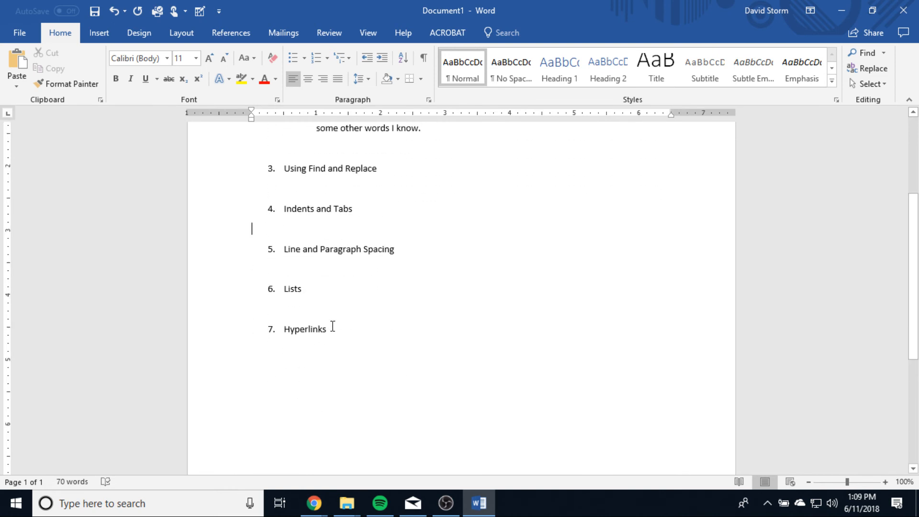
triple_click(324, 329)
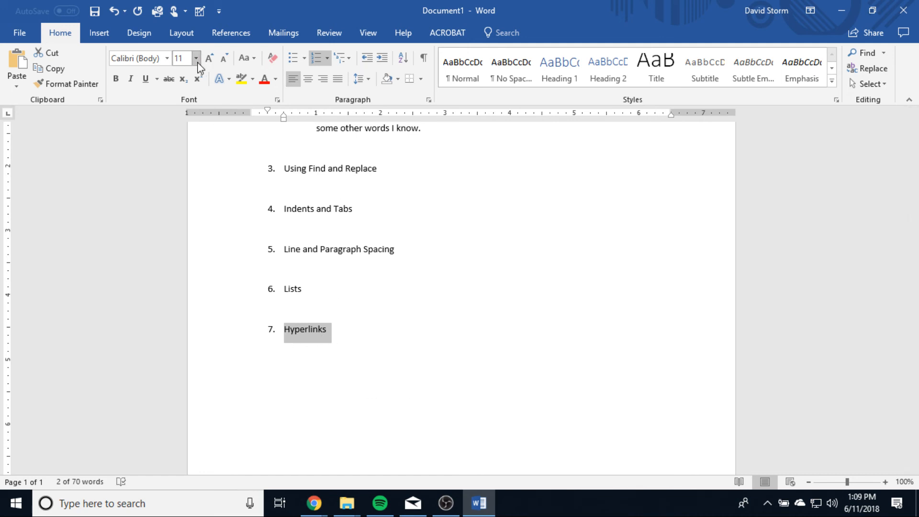
left_click(99, 32)
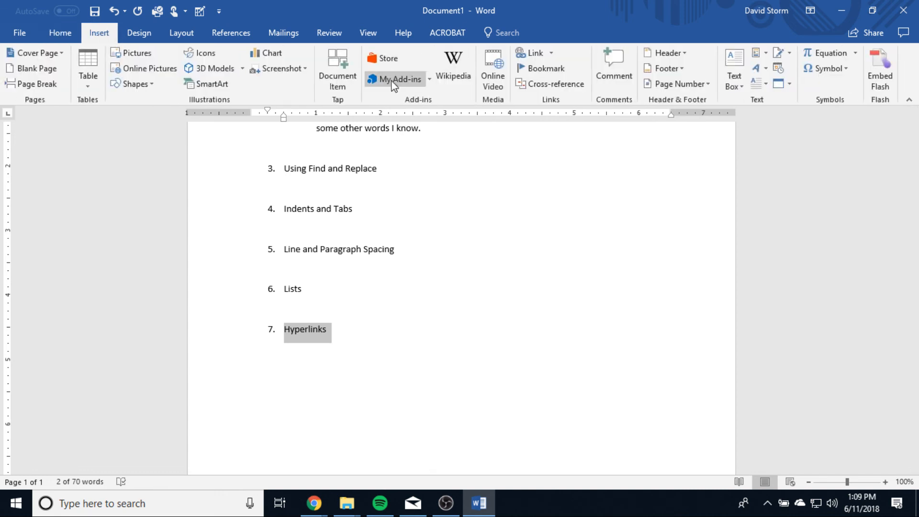
left_click(551, 54)
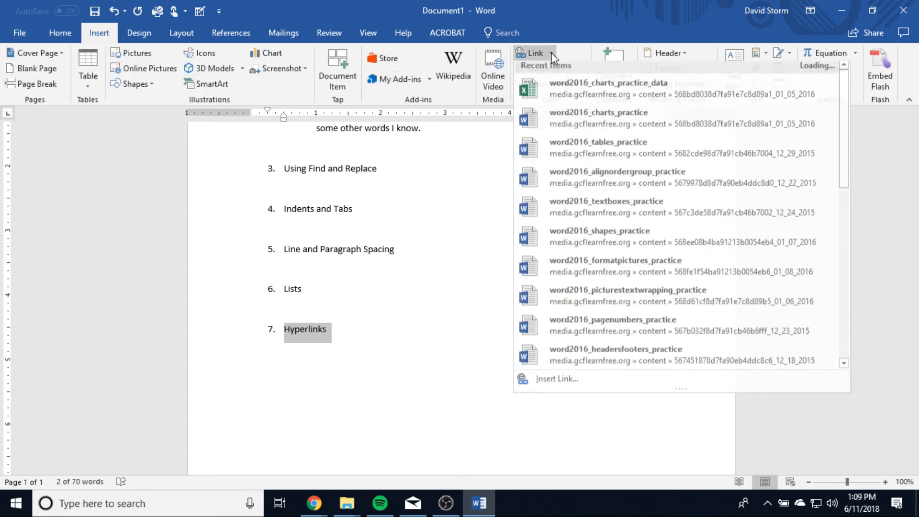
left_click(535, 53)
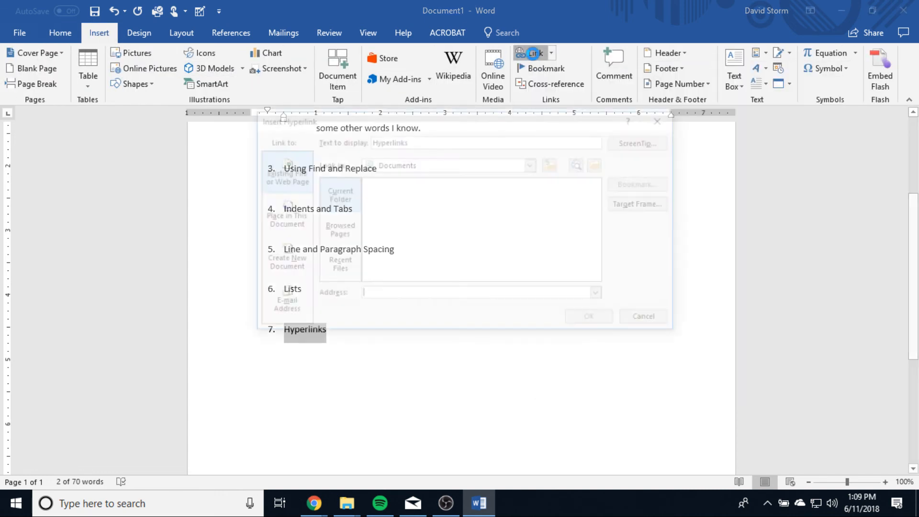
left_click_drag(458, 126, 536, 181)
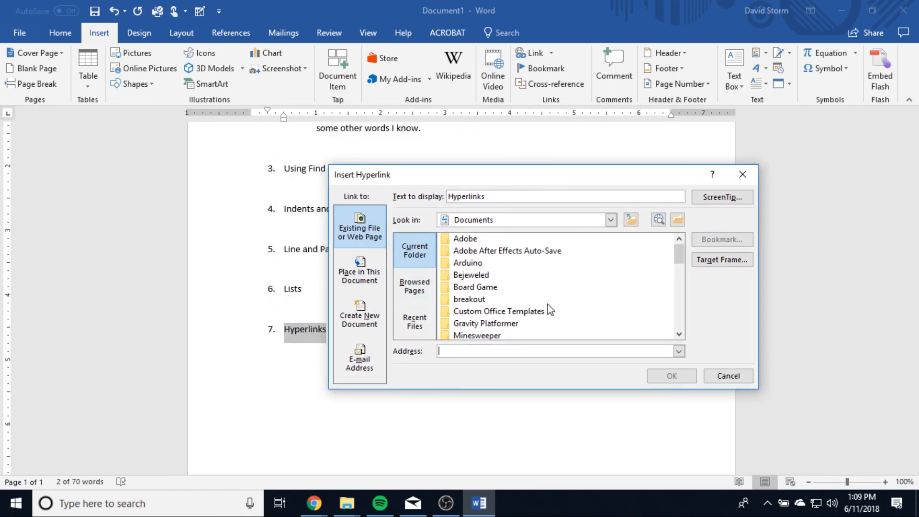
left_click_drag(679, 254, 679, 319)
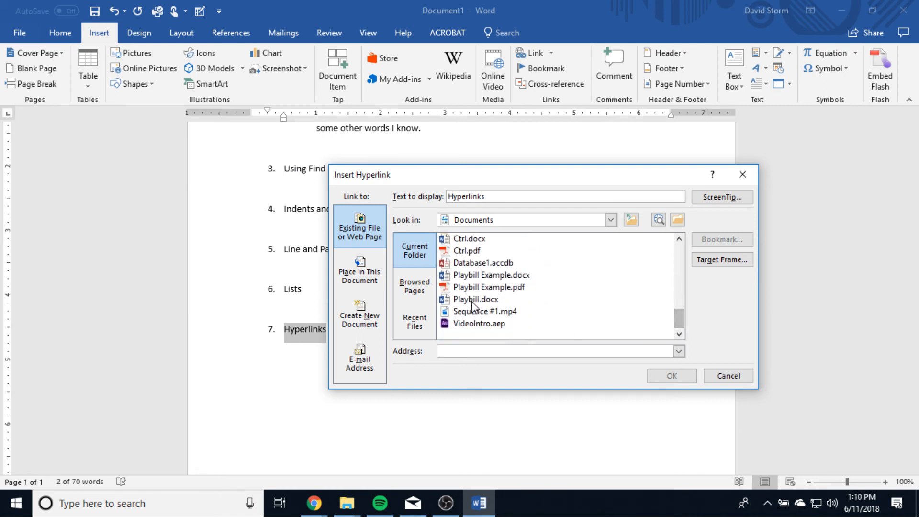
left_click(493, 299)
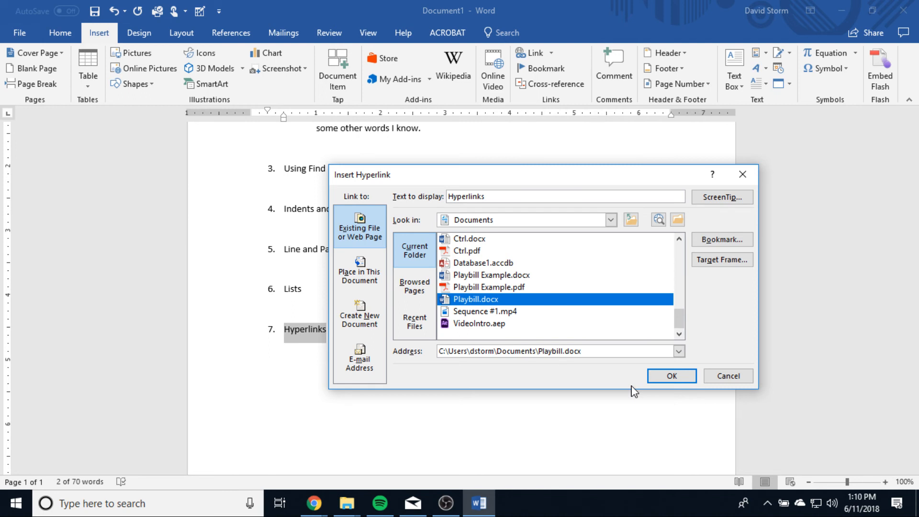
left_click(672, 376)
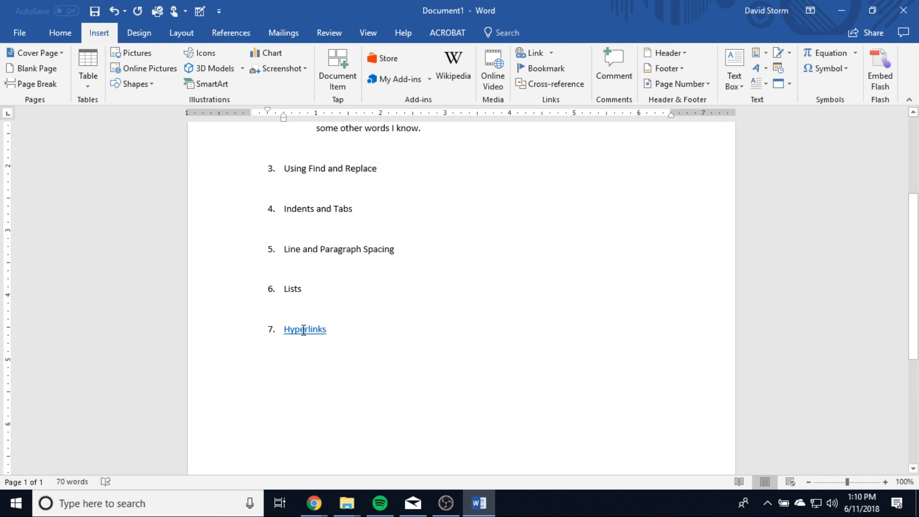
Step: Follow the Hyperlinks link past the security notice, look through the opened Playbill document, and close it
left_click(303, 330, "ctrl")
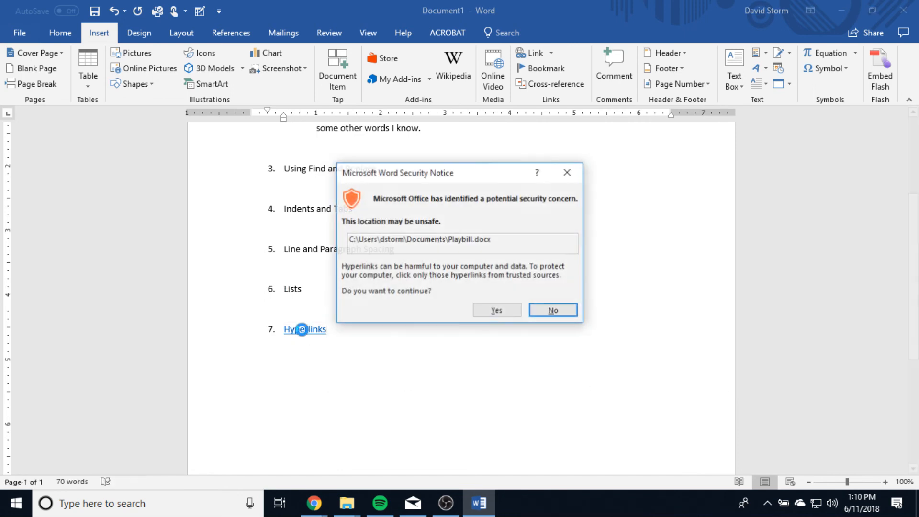
left_click(497, 310)
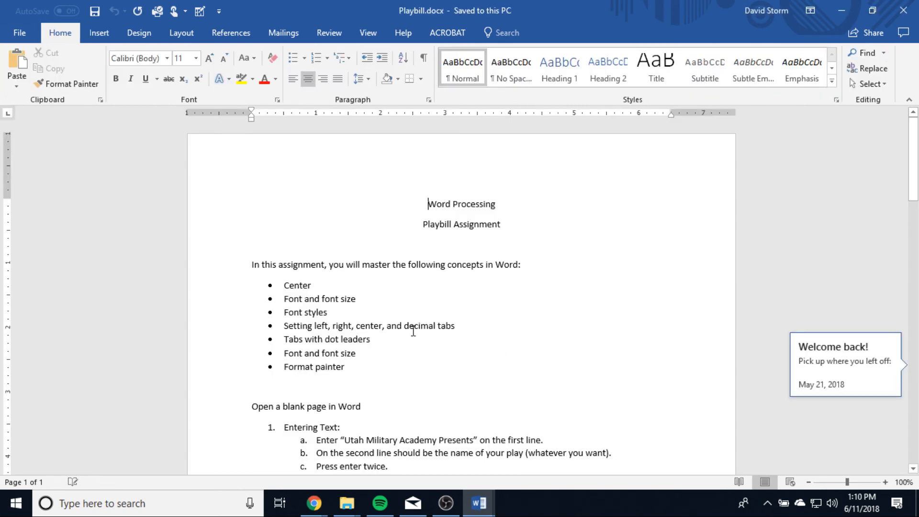
scroll(575, 382, "down", 3)
scroll(575, 383, "up", 3)
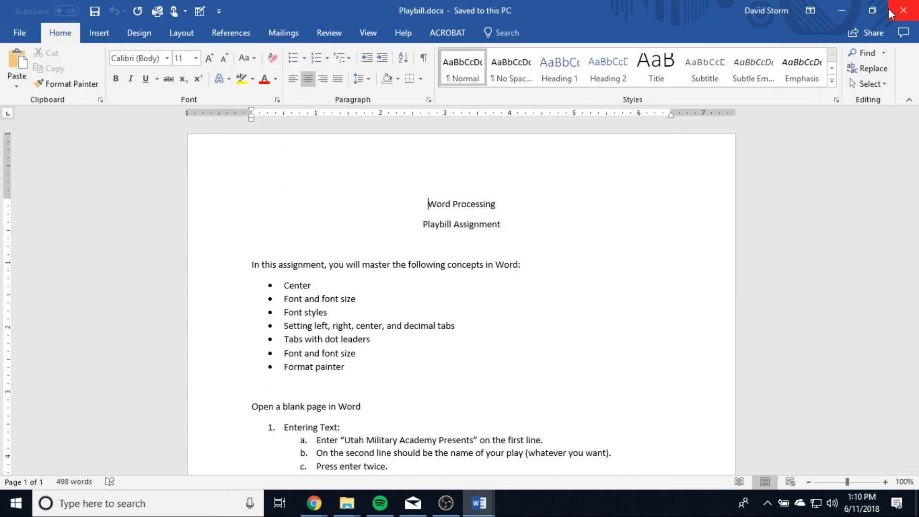
left_click(903, 10)
left_click_drag(359, 336, 281, 332)
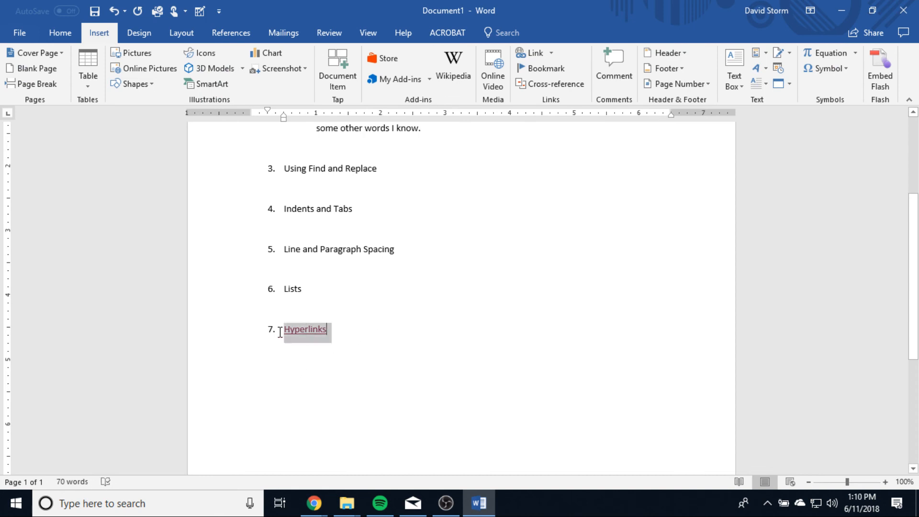
left_click(529, 53)
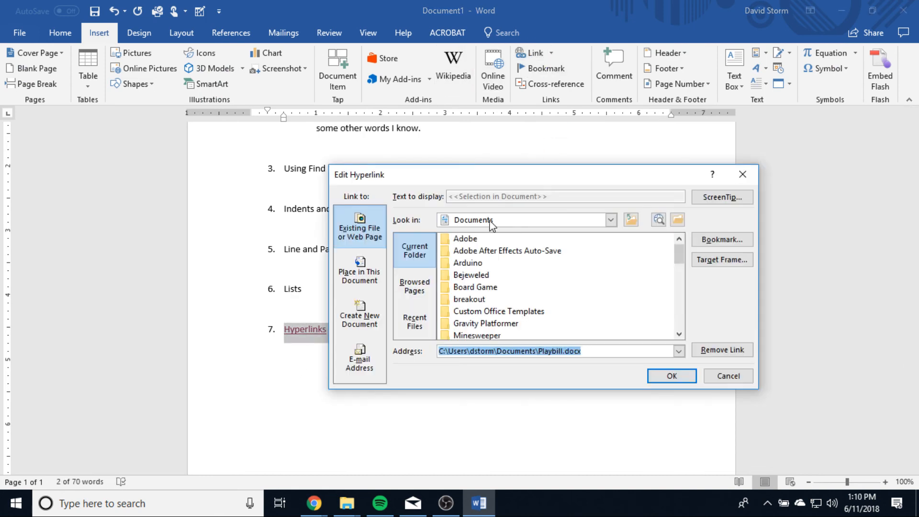
left_click(587, 350)
left_click_drag(587, 352, 408, 351)
type("www.")
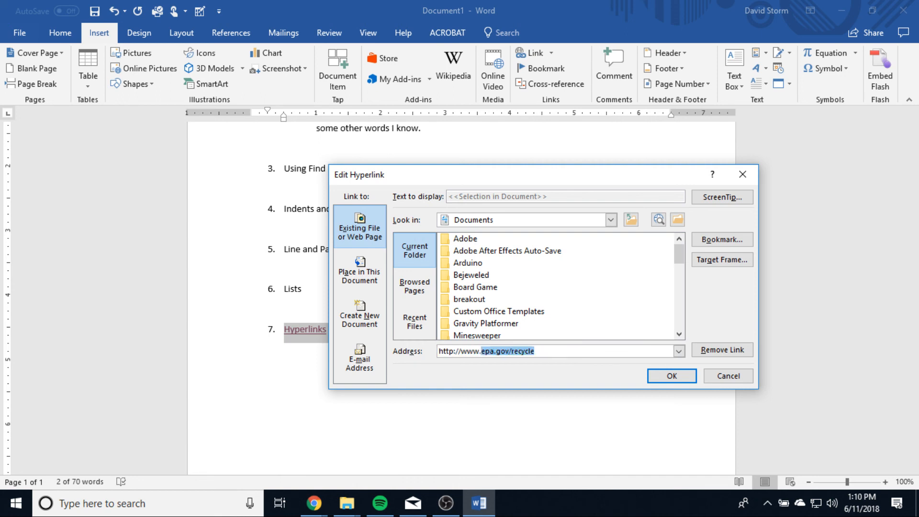
type("ut")
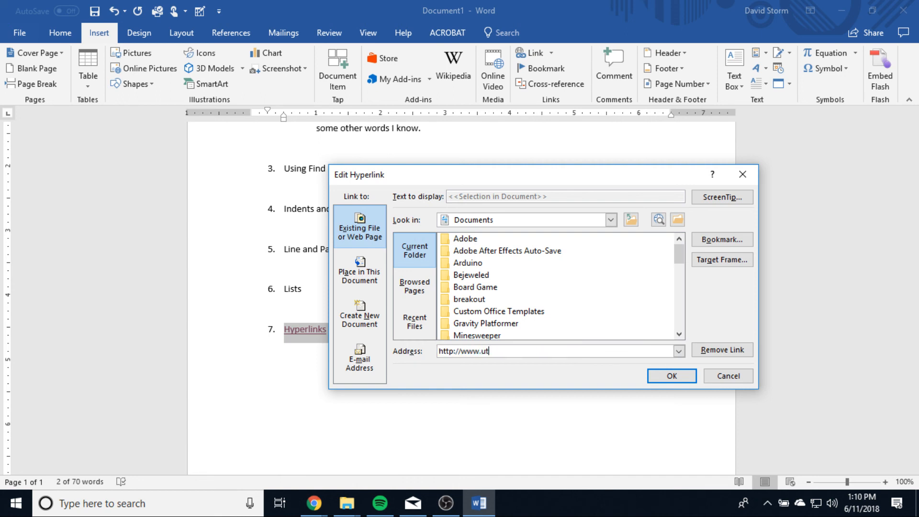
type("ahmilitaryacademy.org")
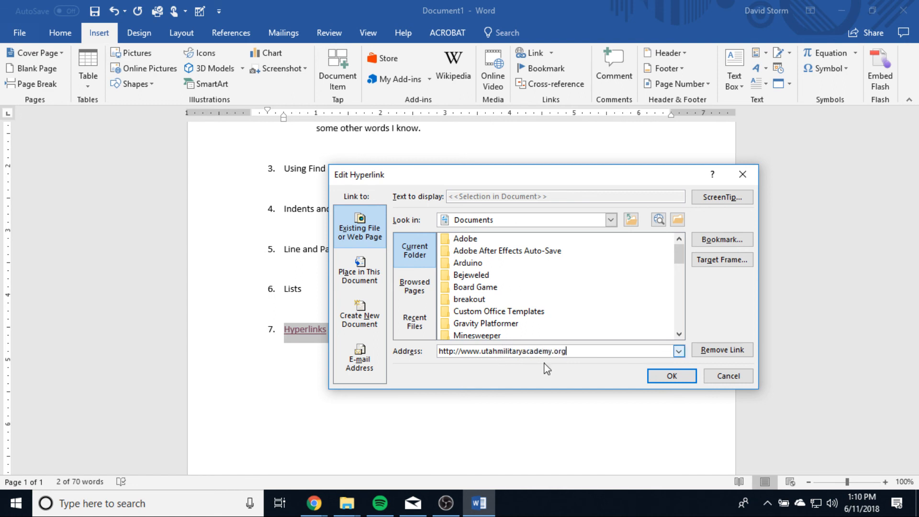
left_click(671, 375)
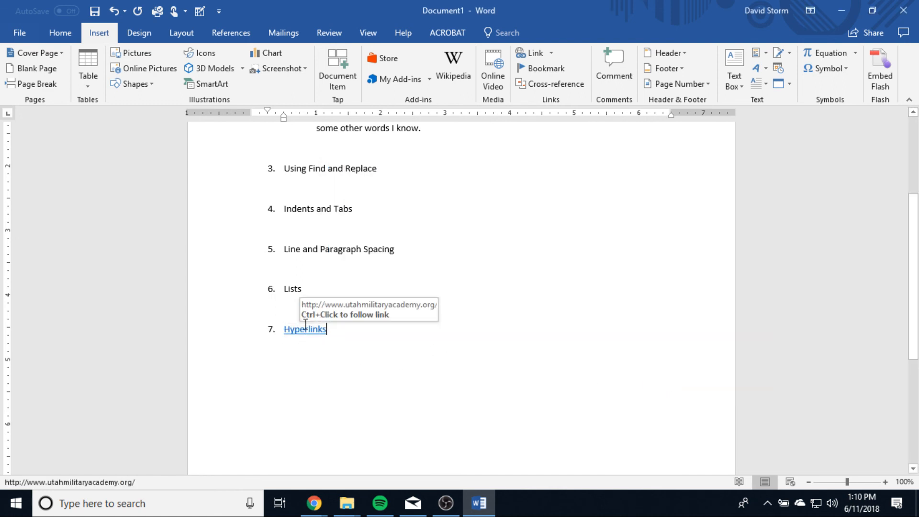
Step: Follow the Hyperlinks link to the Utah Military Academy website in the browser, and close the browser window
left_click(304, 329, "ctrl")
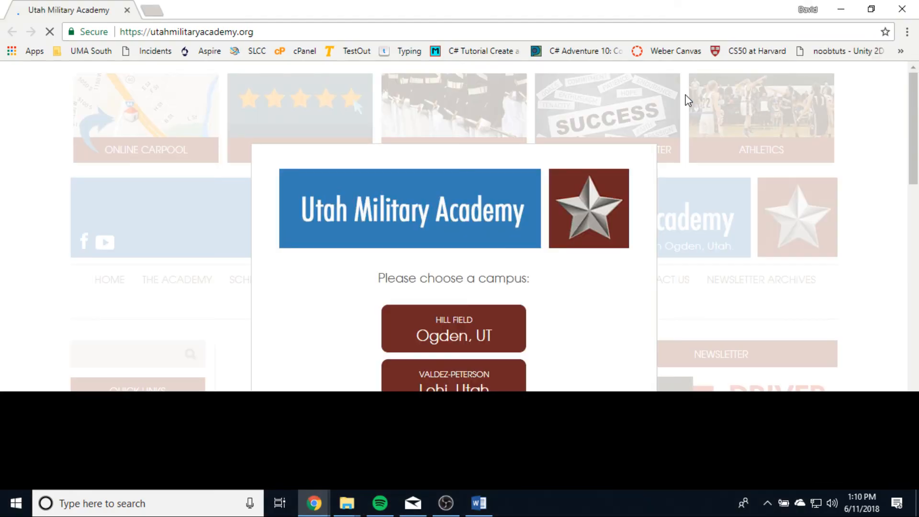
left_click_drag(602, 14, 519, 26)
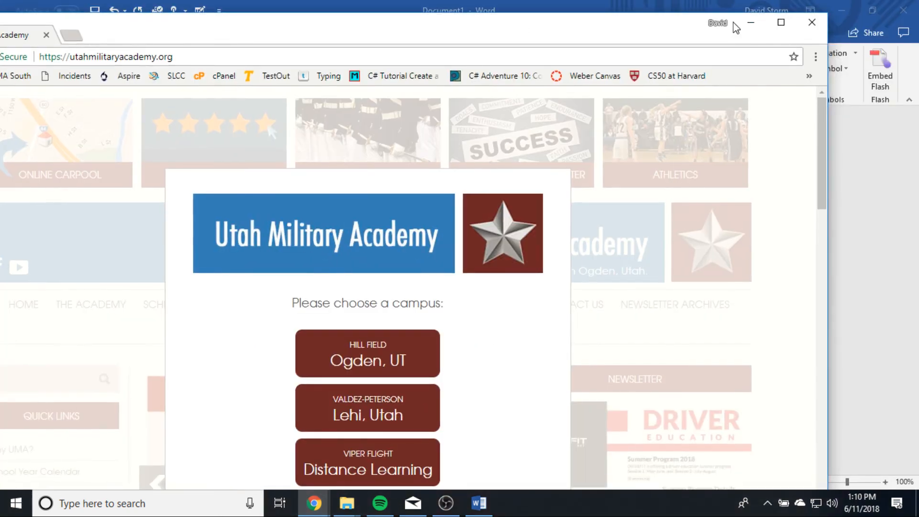
left_click(811, 22)
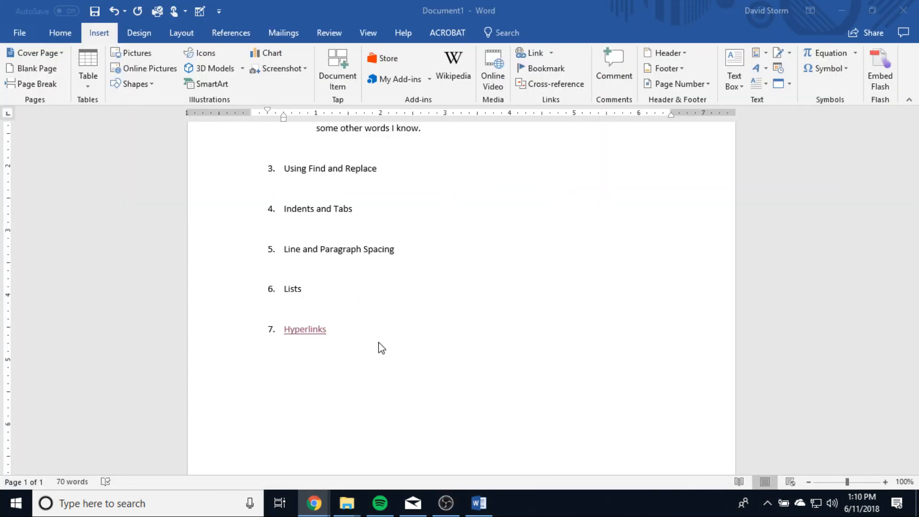
Step: Review the Place in This Document, Create New Document and E-mail Address link options for the Hyperlinks heading, and close without changes
left_click_drag(305, 329, 279, 329)
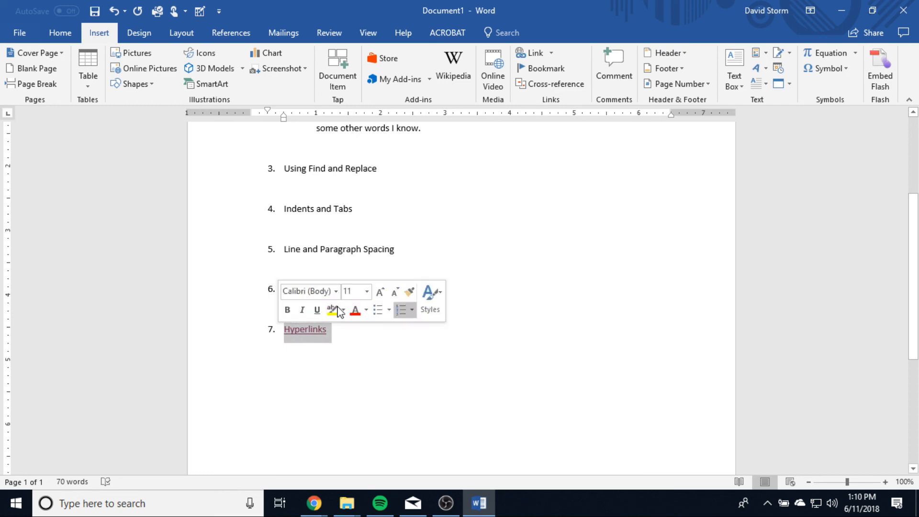
left_click(553, 54)
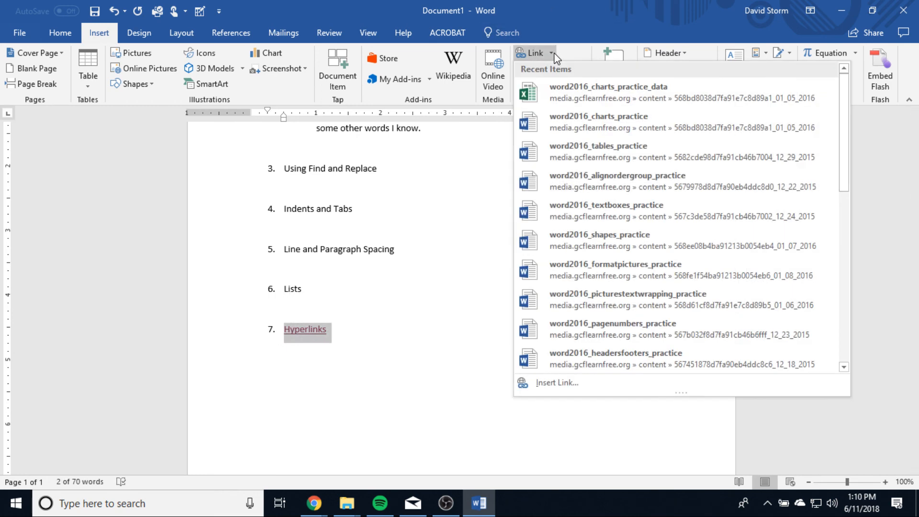
left_click(529, 53)
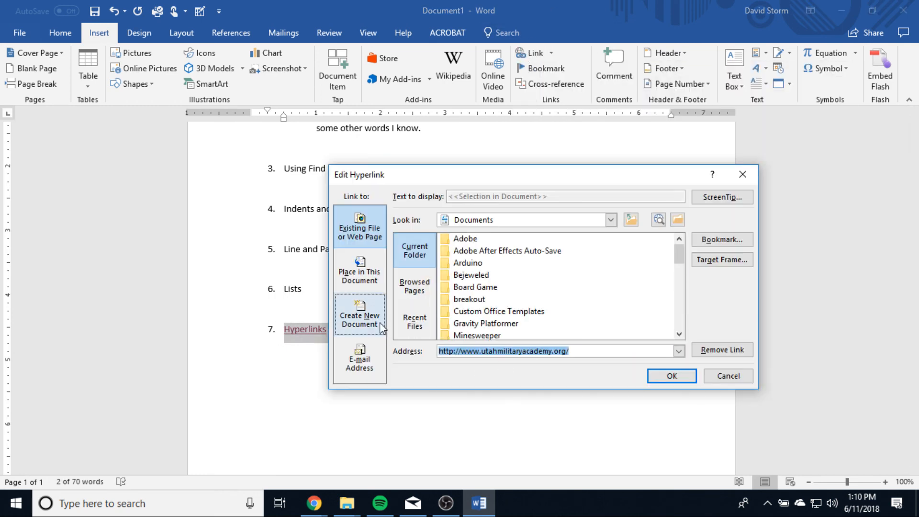
left_click(360, 271)
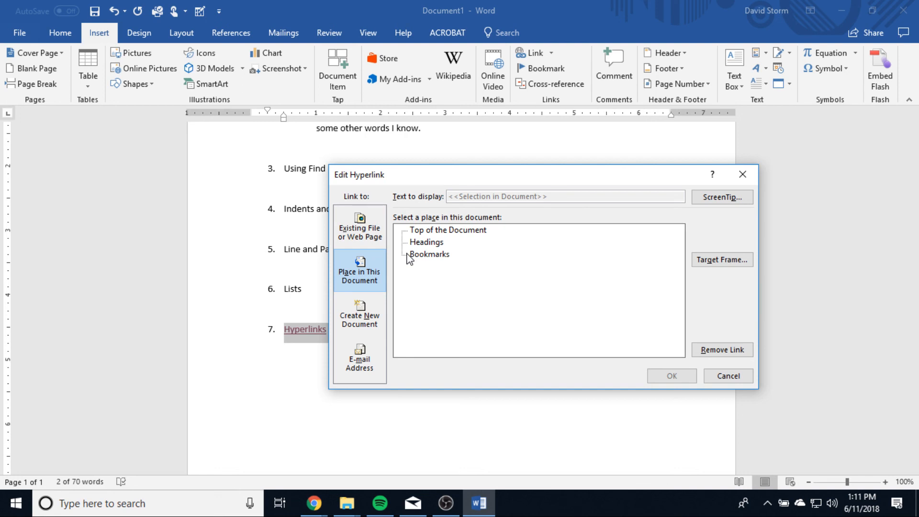
left_click(367, 314)
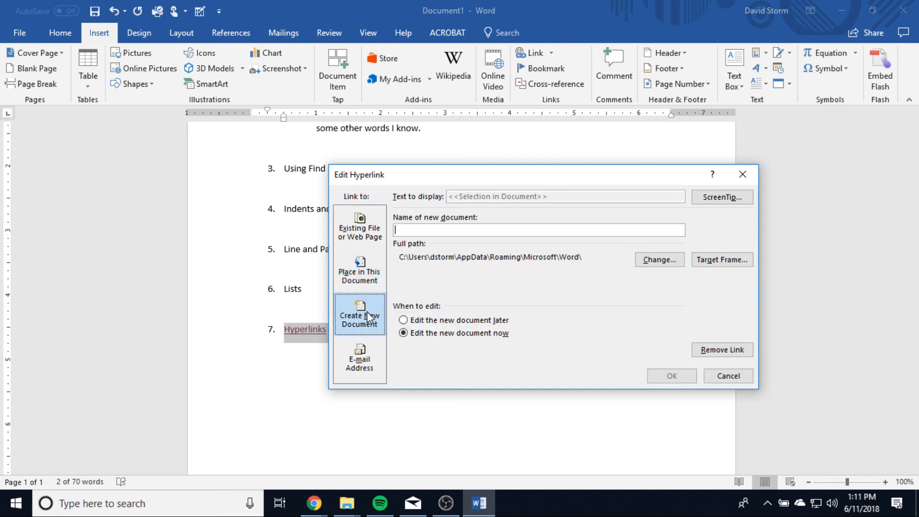
left_click(359, 360)
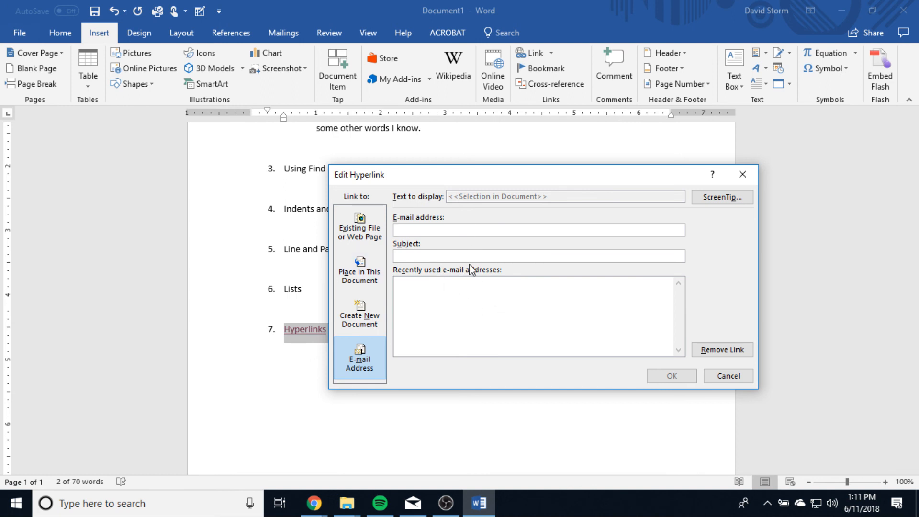
left_click(741, 174)
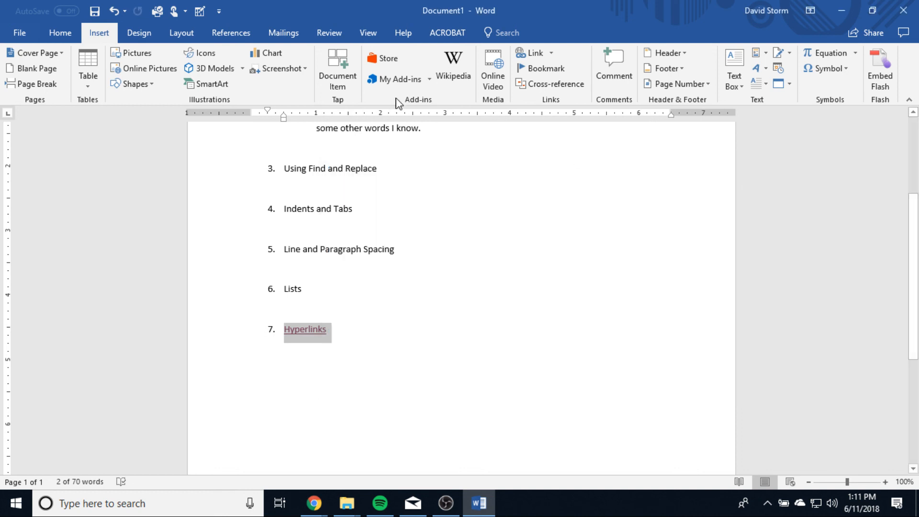
left_click(398, 327)
scroll(427, 345, "up", 5)
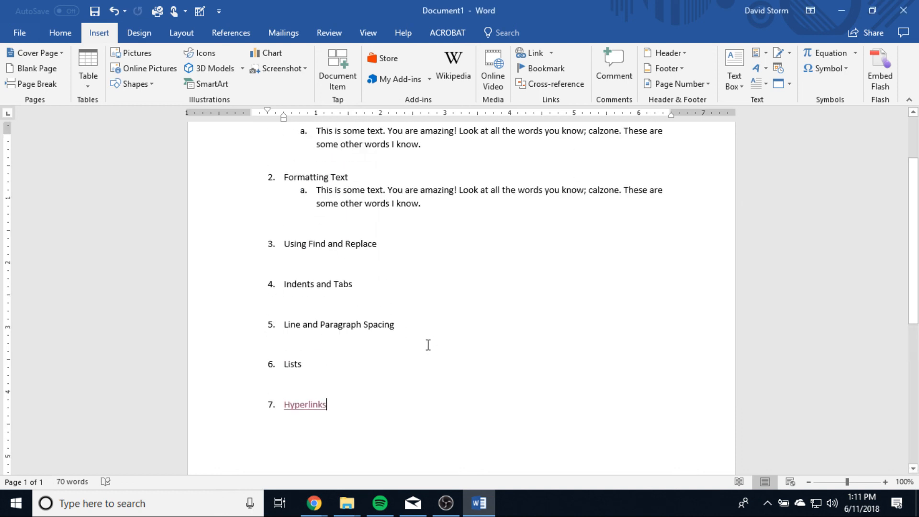
scroll(427, 344, "down", 3)
scroll(428, 341, "up", 1)
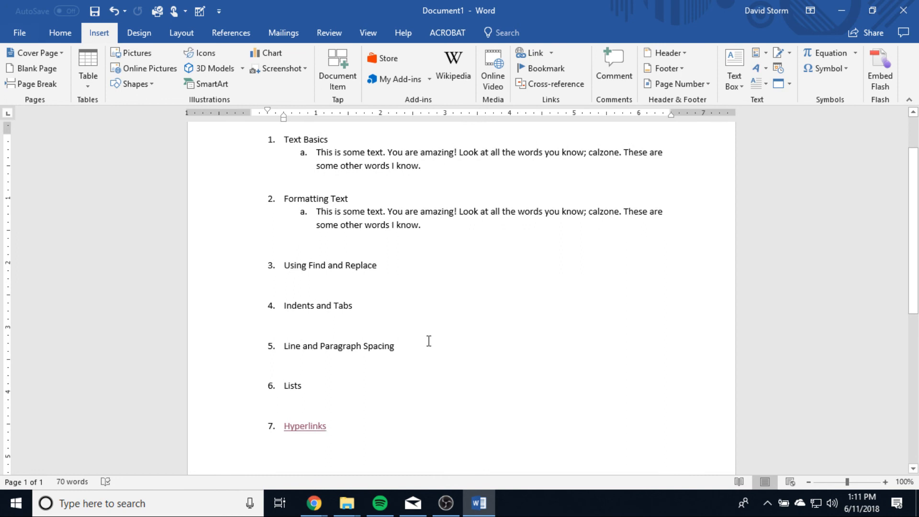
scroll(428, 340, "up", 2)
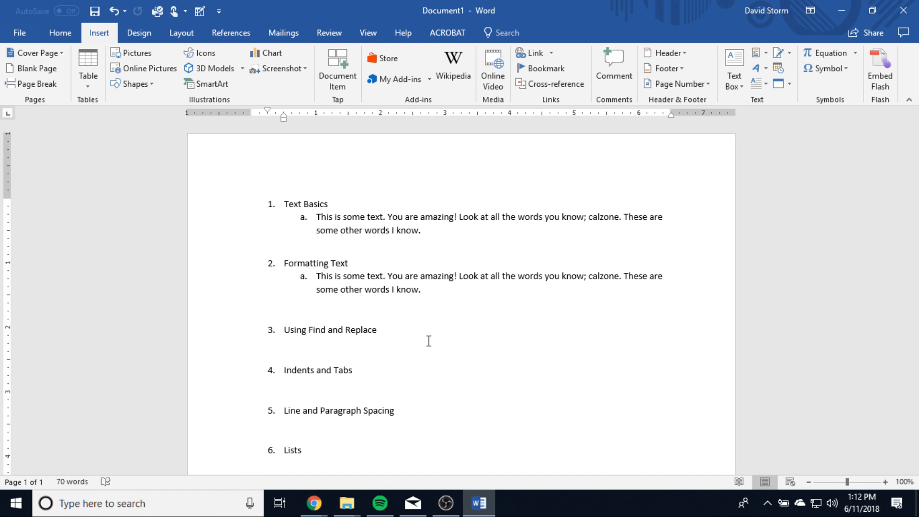
scroll(429, 341, "down", 3)
scroll(429, 341, "up", 3)
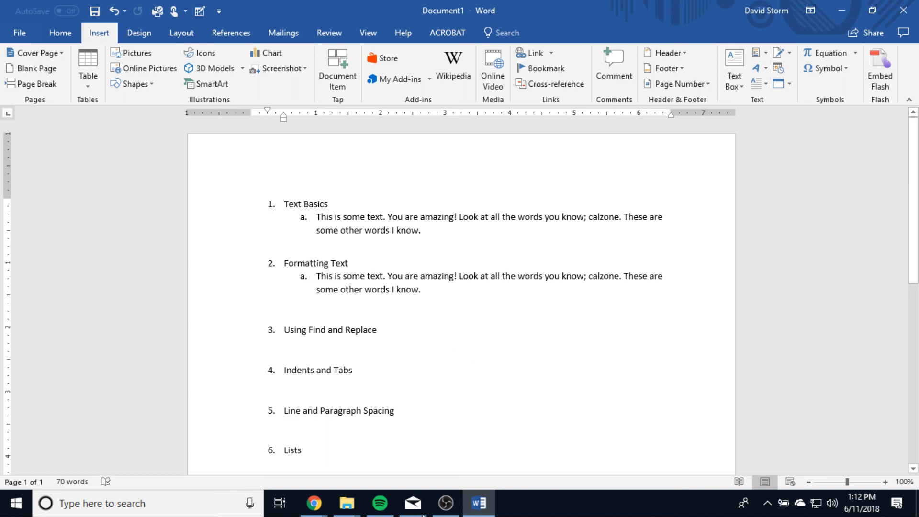
left_click(447, 510)
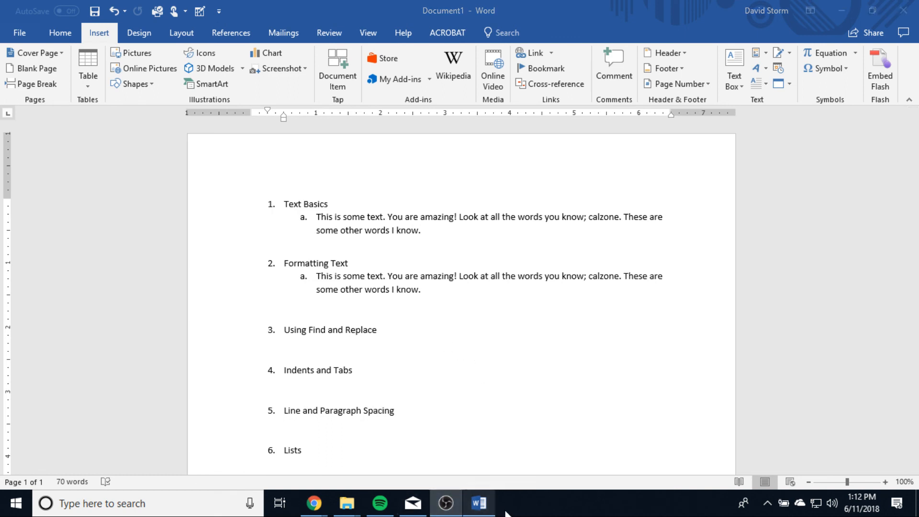